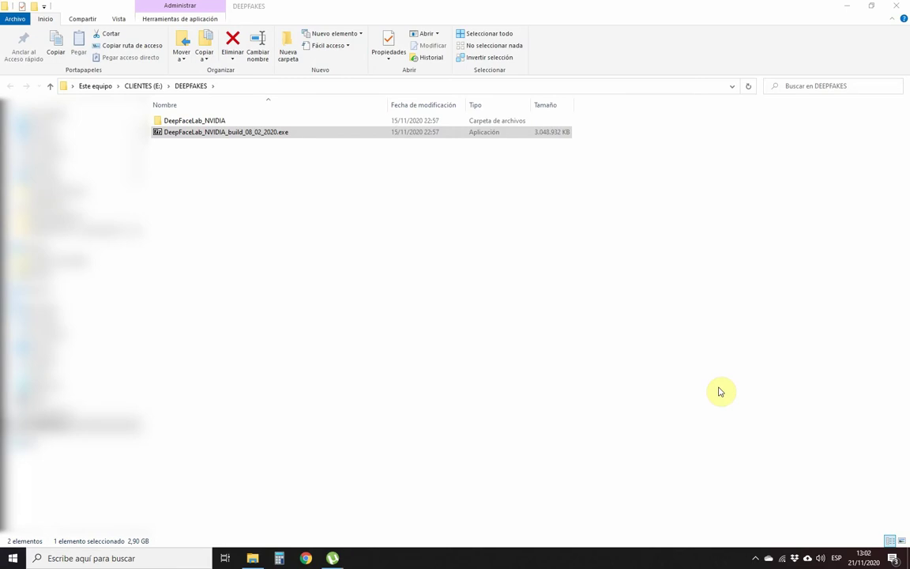
- Open the workspace folder inside DeepFaceLab_NVIDIA and show its contents as large thumbnails
double_click(207, 120)
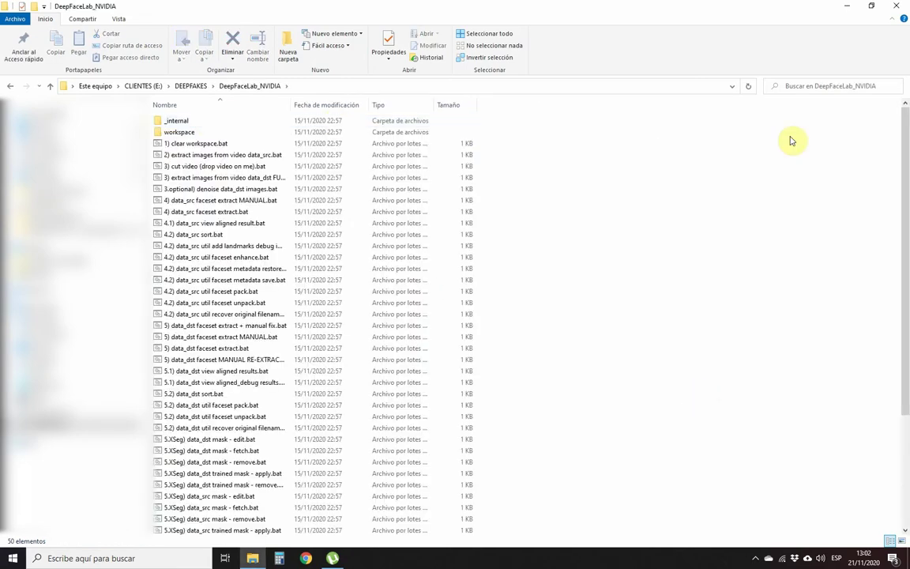
mouse_move(907, 127)
mouse_down()
mouse_move(907, 249)
mouse_move(906, 119)
mouse_up()
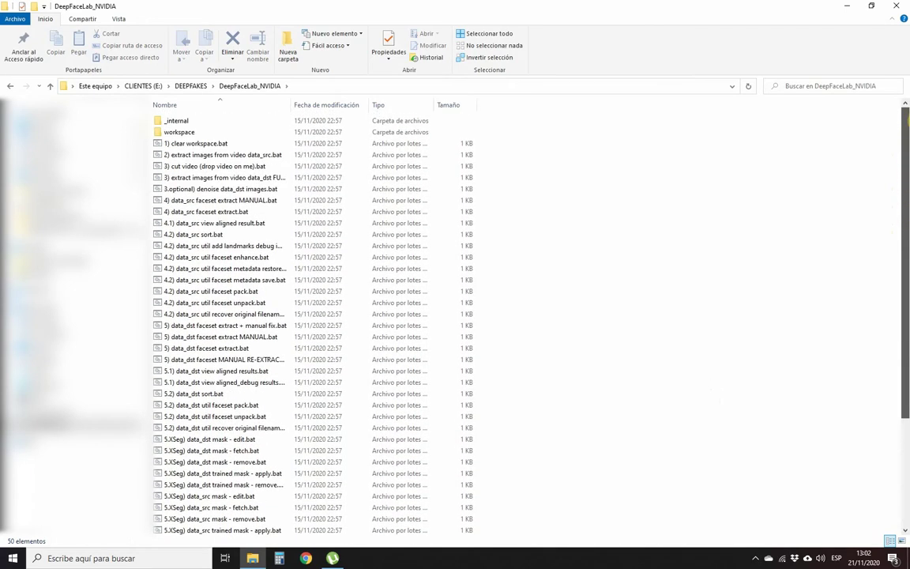
double_click(221, 136)
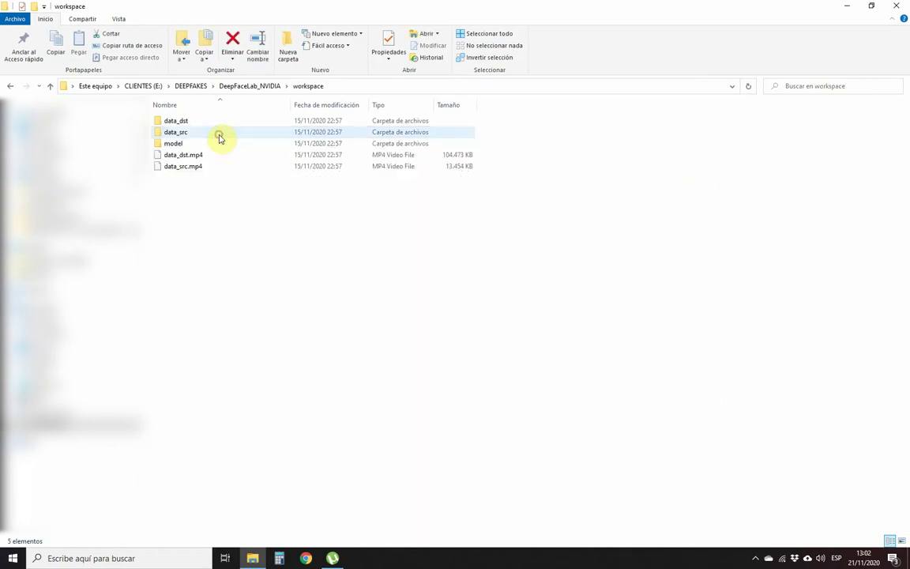
click(902, 541)
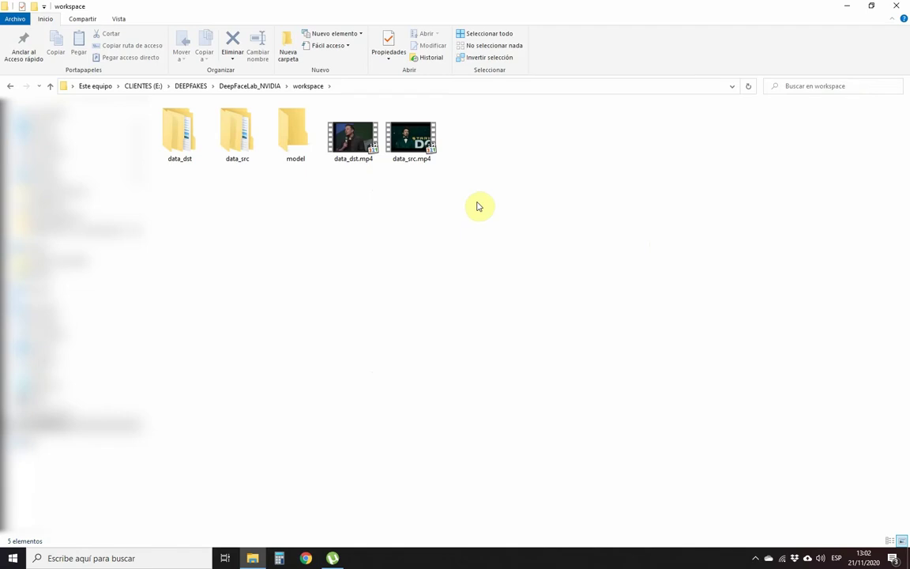
- Delete the sample videos data_dst.mp4 and data_src.mp4 from the workspace folder
click(418, 150)
drag(506, 119, 366, 194)
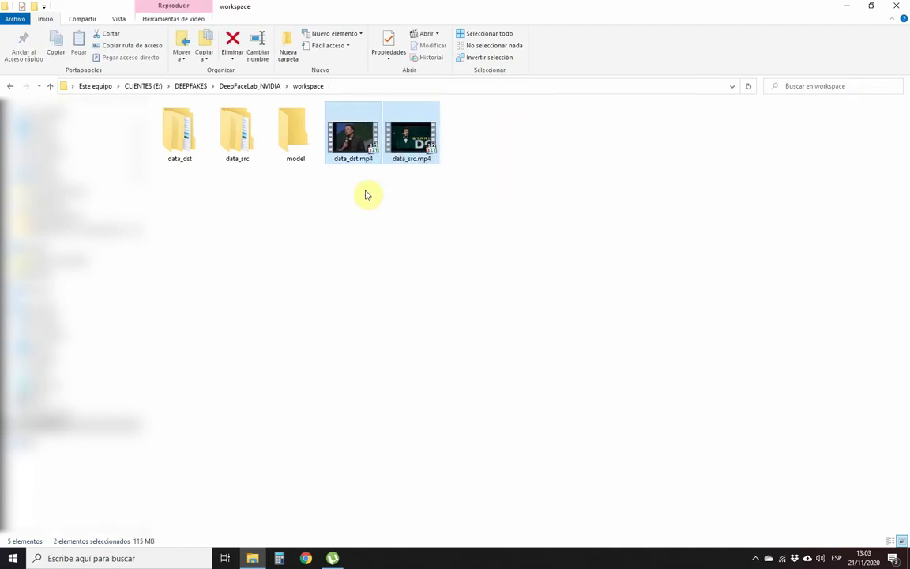
key(Delete)
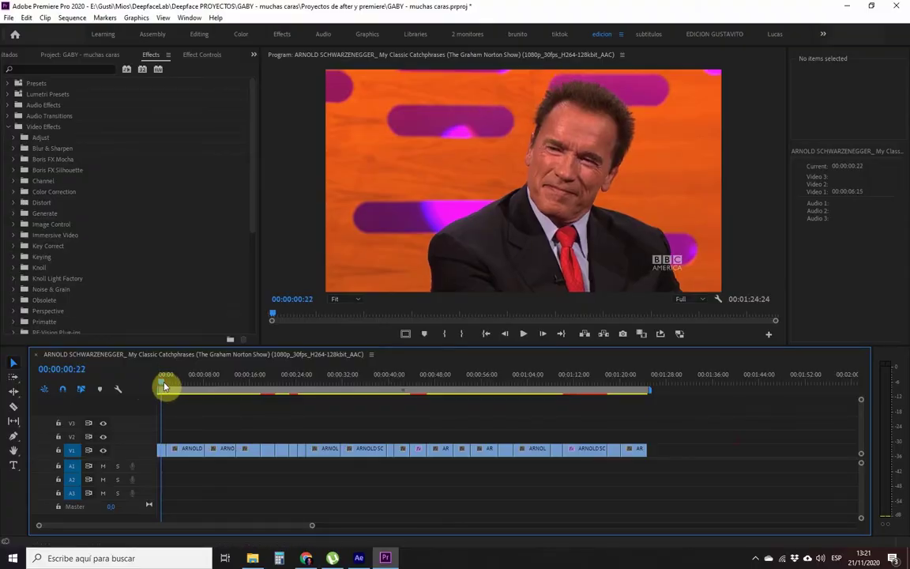
- Switch to Premiere Pro and apply the Crop effect to the clip running from 00:00:08:09 to 00:00:13:21
drag(164, 386, 222, 384)
key(=)
key(=)
click(471, 450)
scroll(159, 274, down, 5)
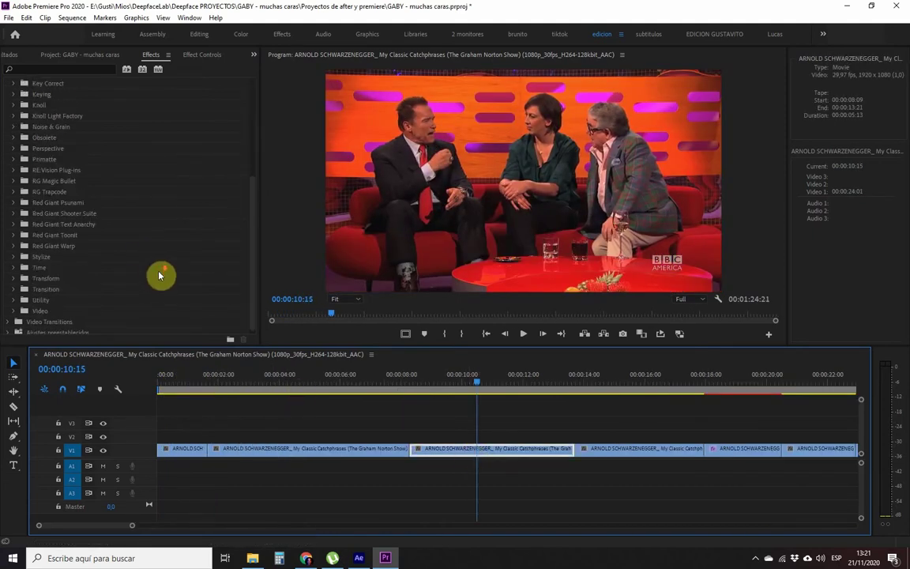
scroll(21, 249, down, 1)
click(13, 275)
drag(45, 297, 504, 451)
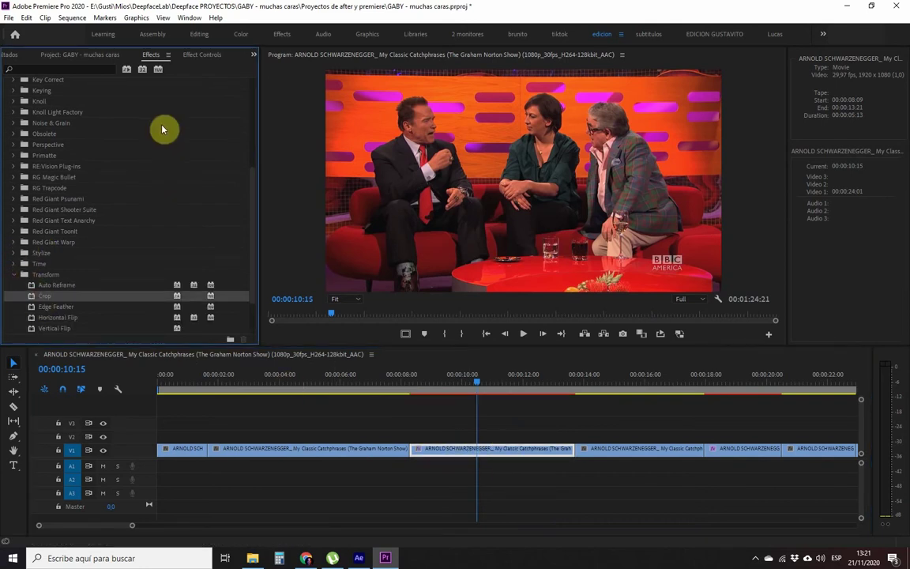
- Crop the clip from its right edge so that only the man in the dark suit remains in frame
click(203, 56)
click(56, 248)
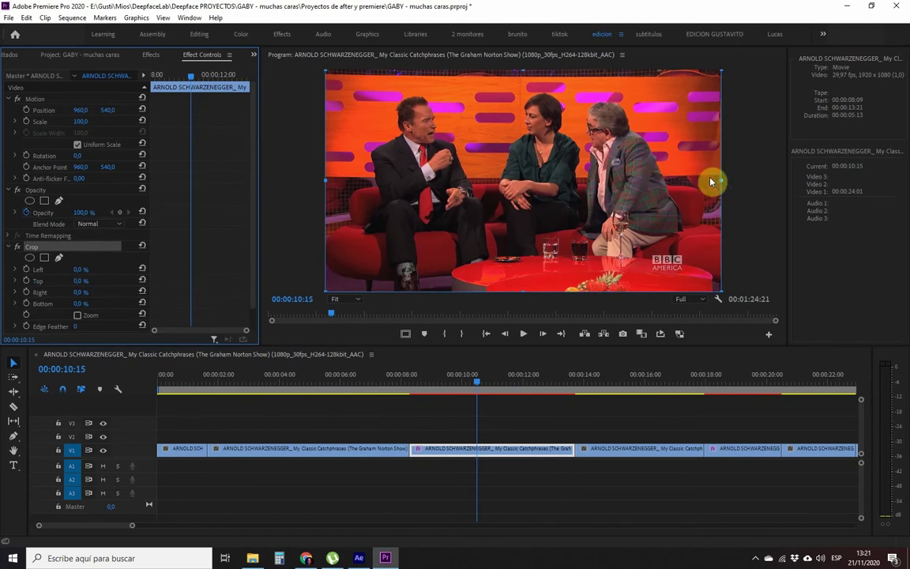
drag(718, 177, 492, 185)
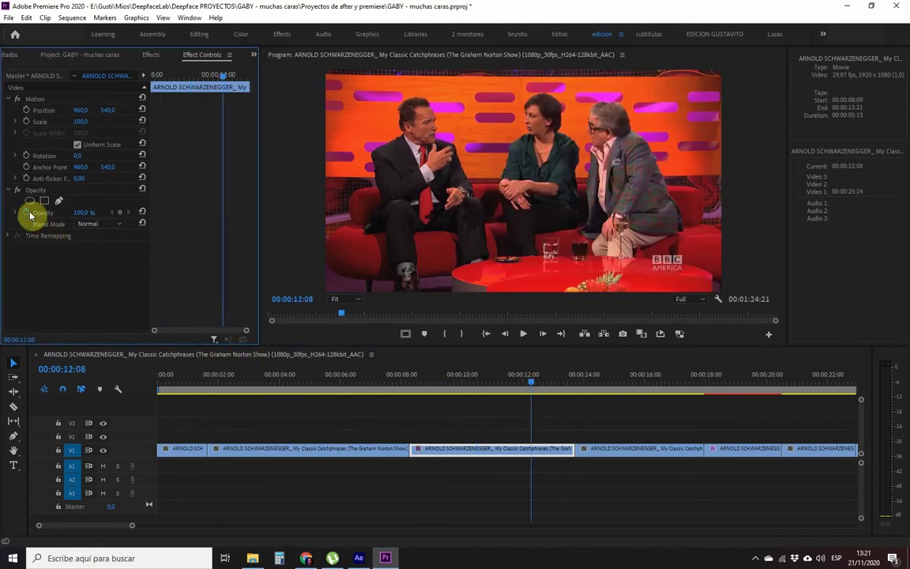
- Add an elliptical opacity mask to the clip and place it over the head of the man in the dark suit
click(30, 202)
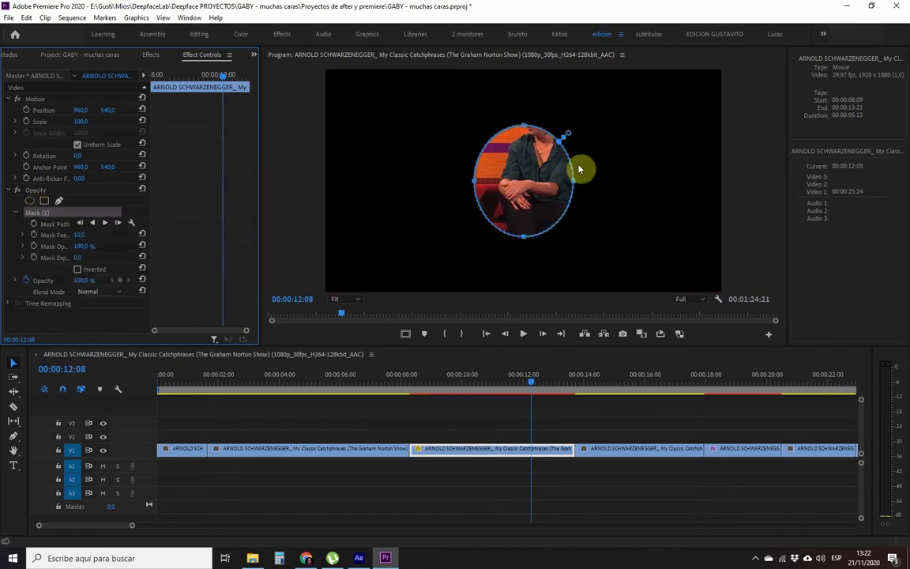
drag(463, 158, 430, 140)
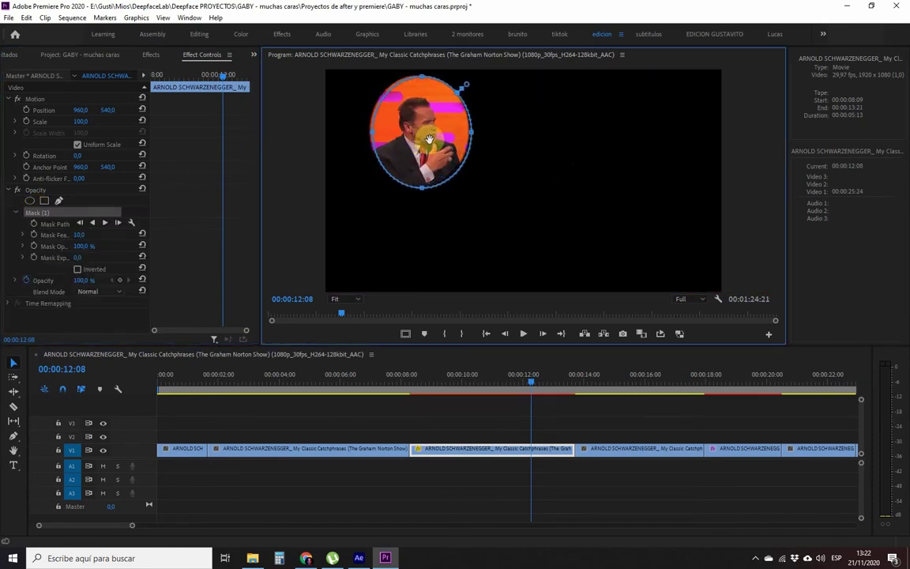
- Set up an H.264 export of the sequence with the YouTube 1080p Full HD preset, review its video settings, and leave without exporting
drag(478, 380, 643, 390)
click(9, 17)
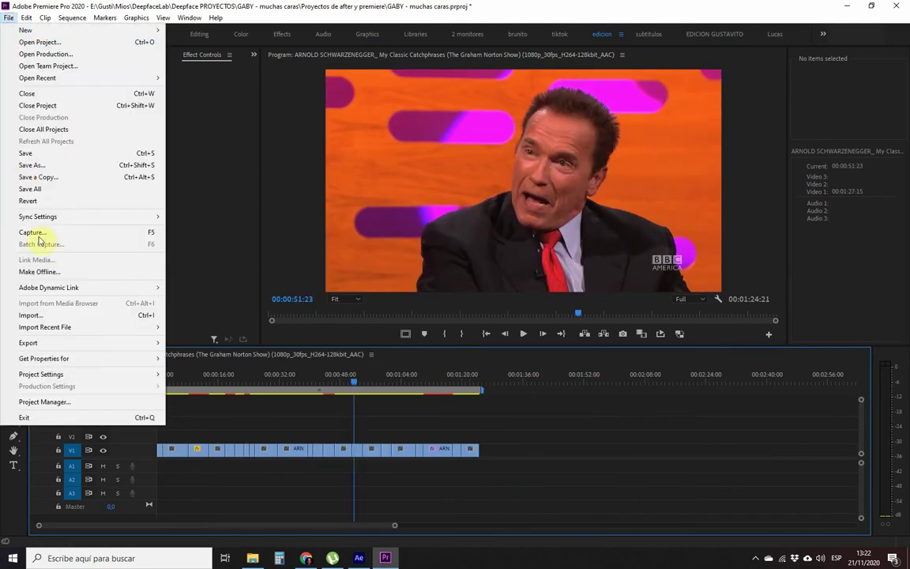
click(407, 385)
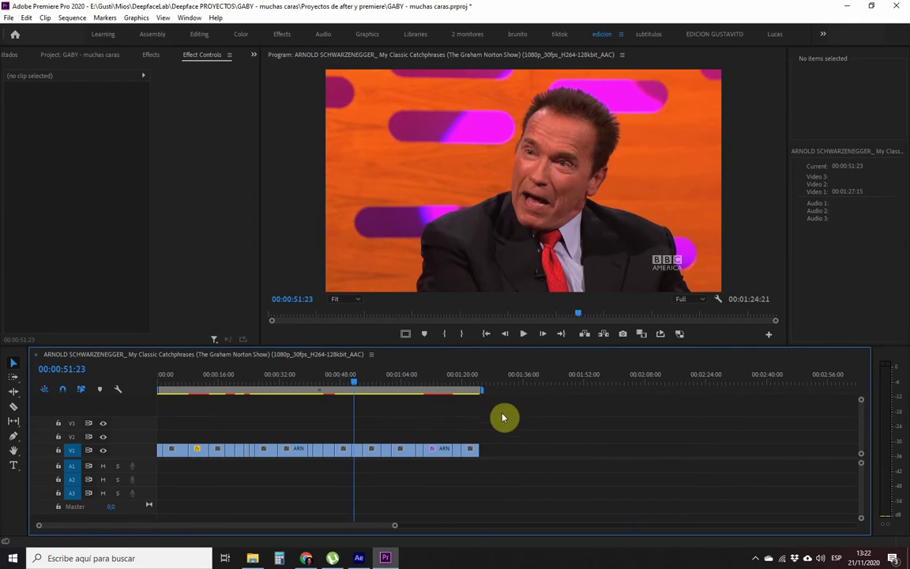
key(ctrl+m)
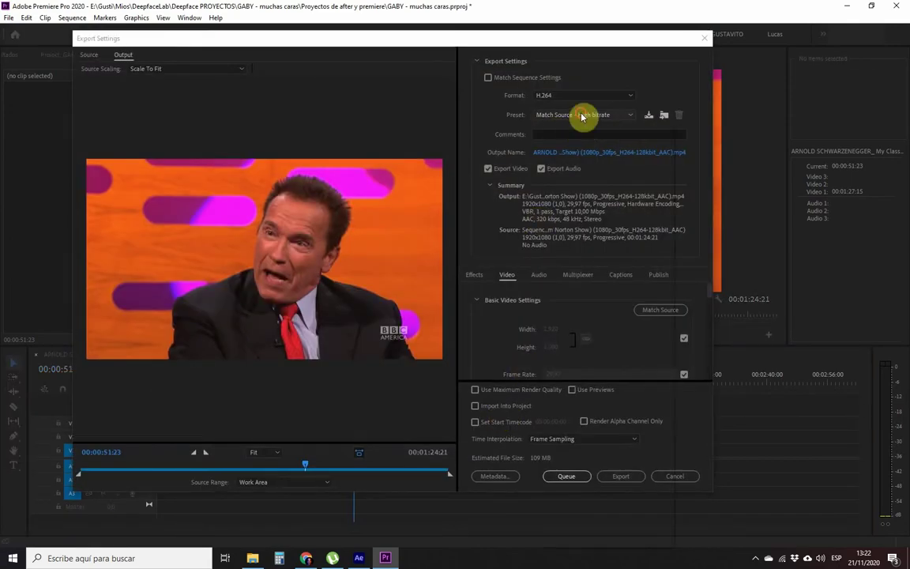
click(583, 116)
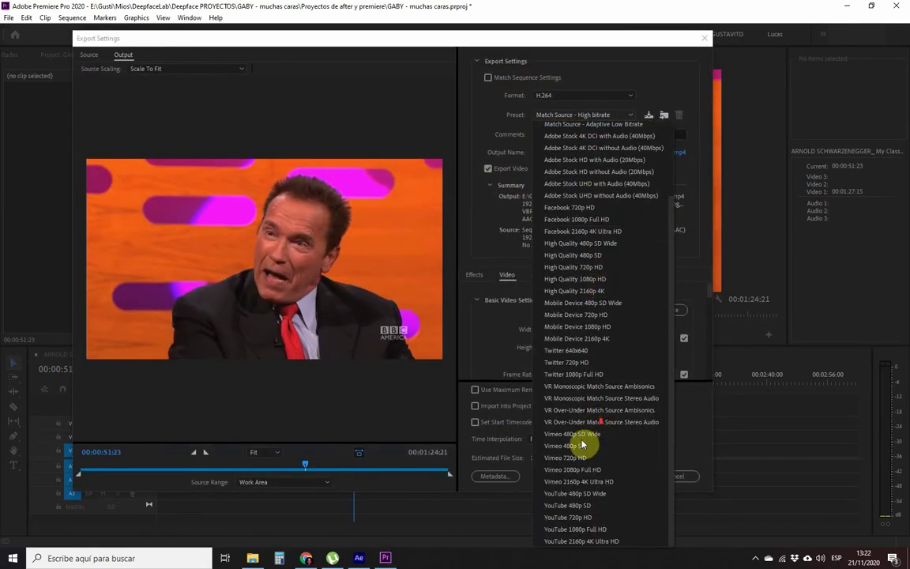
click(578, 528)
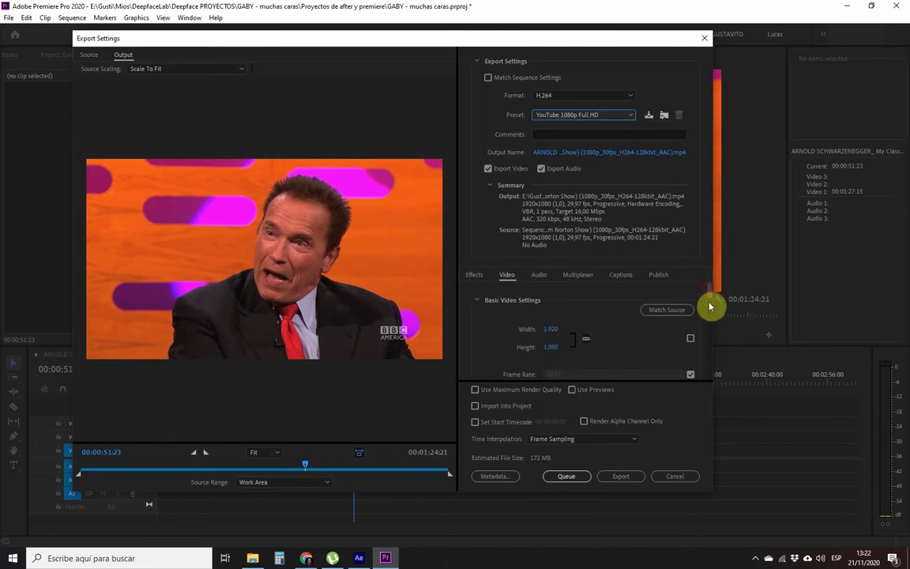
scroll(709, 332, down, 5)
click(585, 316)
click(589, 358)
scroll(710, 352, down, 2)
click(671, 477)
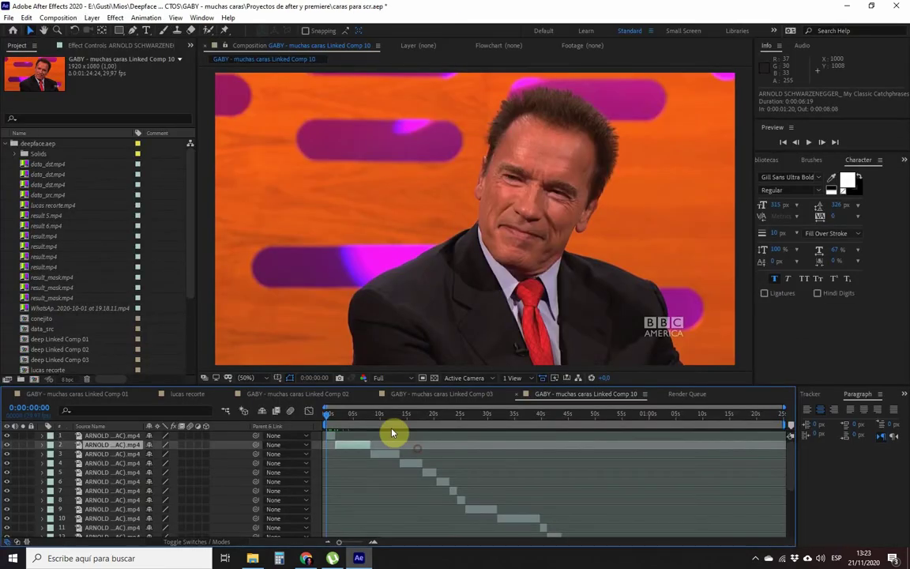
- In After Effects, add an adjustment layer above all clips in Linked Comp 10 and apply the Color Balance effect to it
drag(388, 417, 286, 424)
click(92, 17)
mouse_move(118, 30)
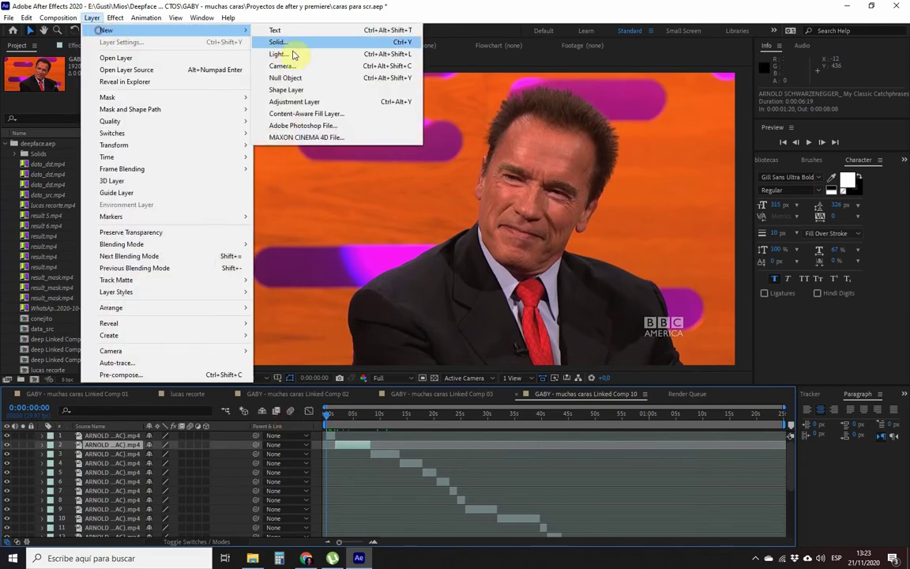
click(292, 103)
drag(117, 444, 117, 436)
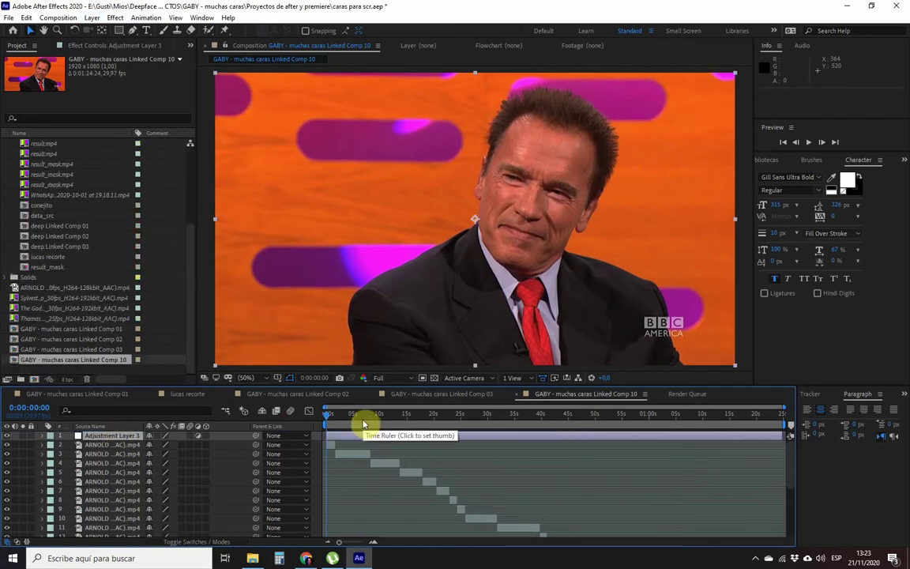
key(ctrl+5)
drag(801, 195, 340, 436)
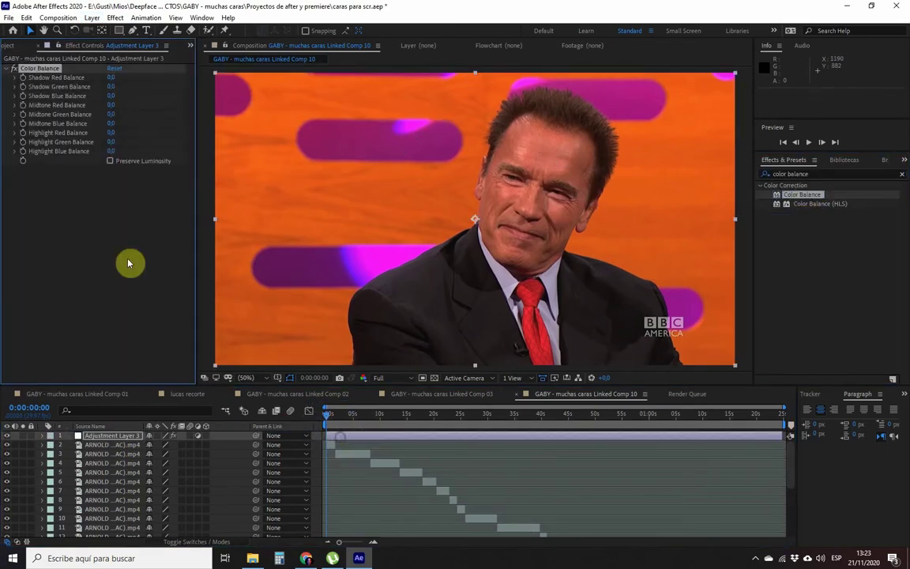
- Give the adjustment layer's Shadow Red Balance the expression wiggle(30,80) and preview it about five seconds in
key(e)
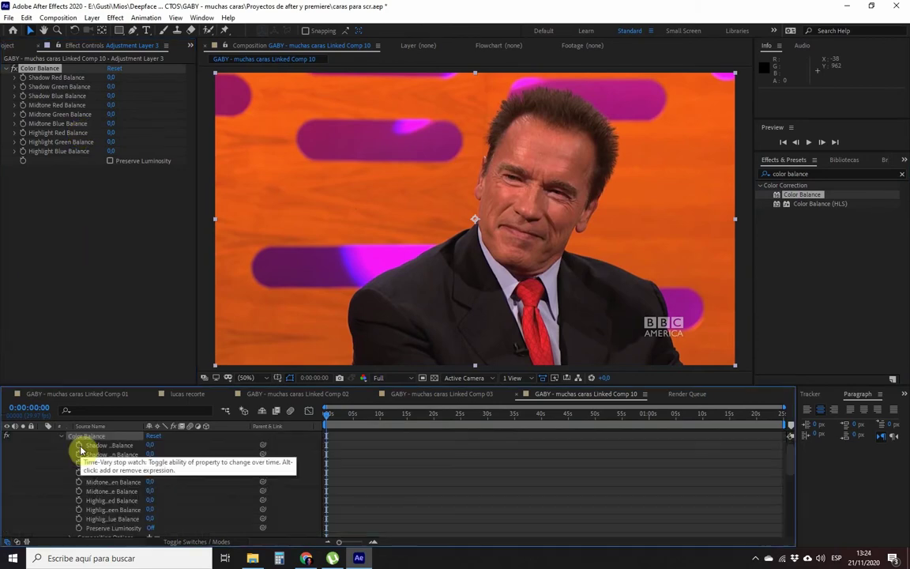
alt+click(79, 451)
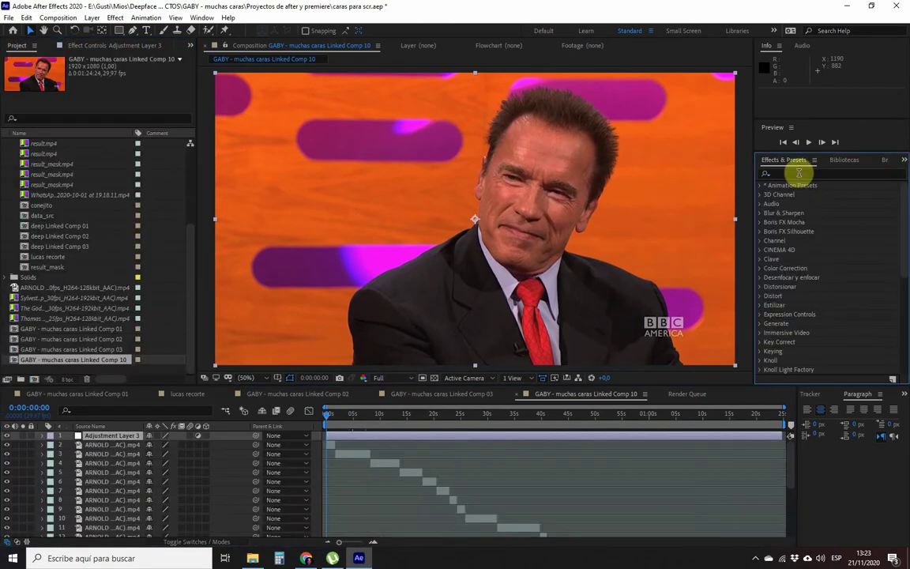
text(w)
text(iggl)
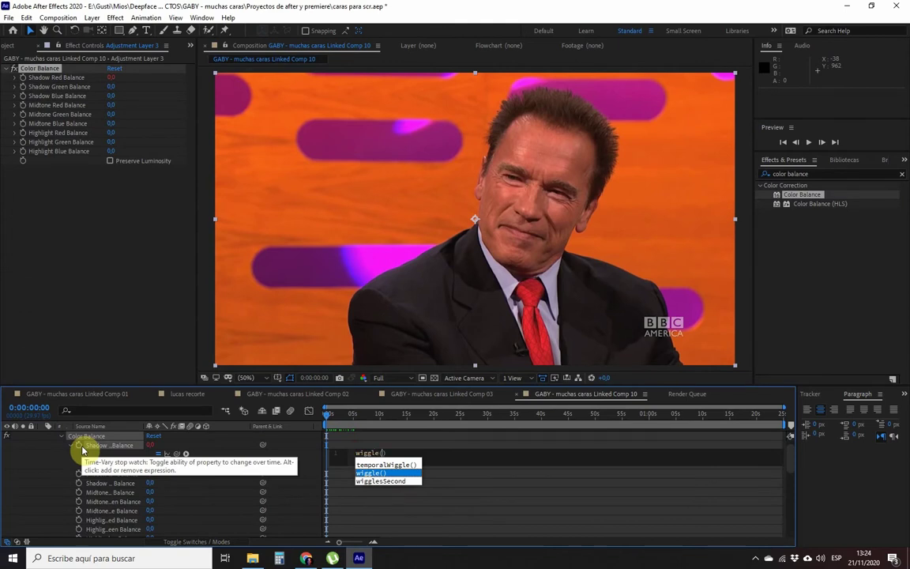
text(e()
key(Escape)
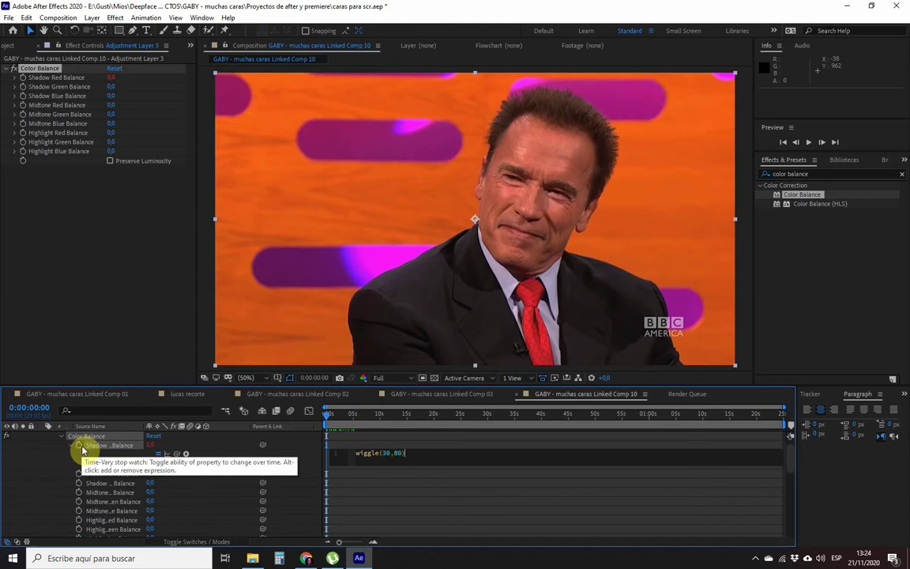
click(390, 443)
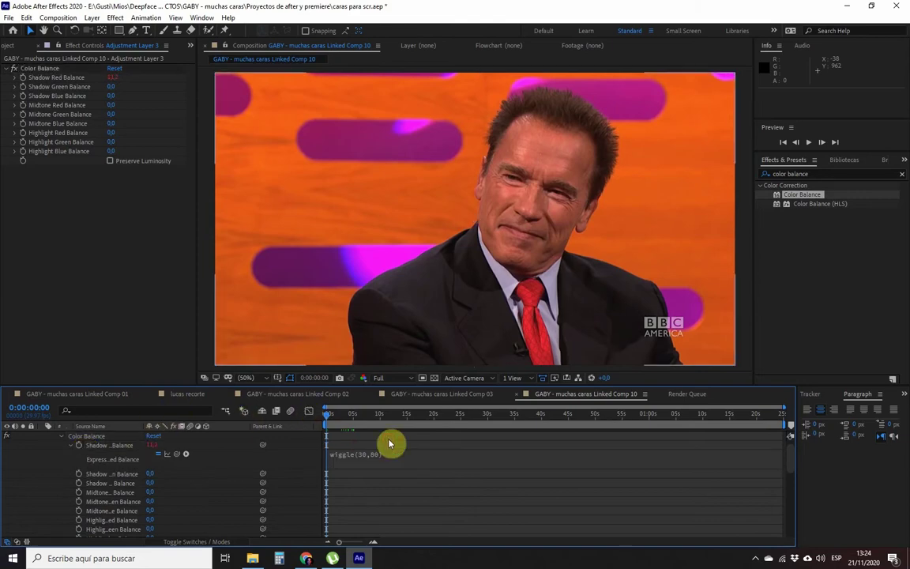
mouse_move(362, 419)
mouse_down()
mouse_move(342, 419)
mouse_move(382, 413)
mouse_move(352, 421)
mouse_up()
- Add the expression wiggle(30,80) to the remaining shadow, midtone and highlight properties of Color Balance
alt+click(79, 474)
text(wiggle(30,80))
alt+click(82, 485)
text(wiggle(30,80))
alt+click(79, 504)
text(wiggle(30,80))
alt+click(78, 512)
key(ctrl+v)
scroll(83, 506, down, 2)
alt+click(85, 512)
key(ctrl+v)
alt+click(82, 494)
key(ctrl+v)
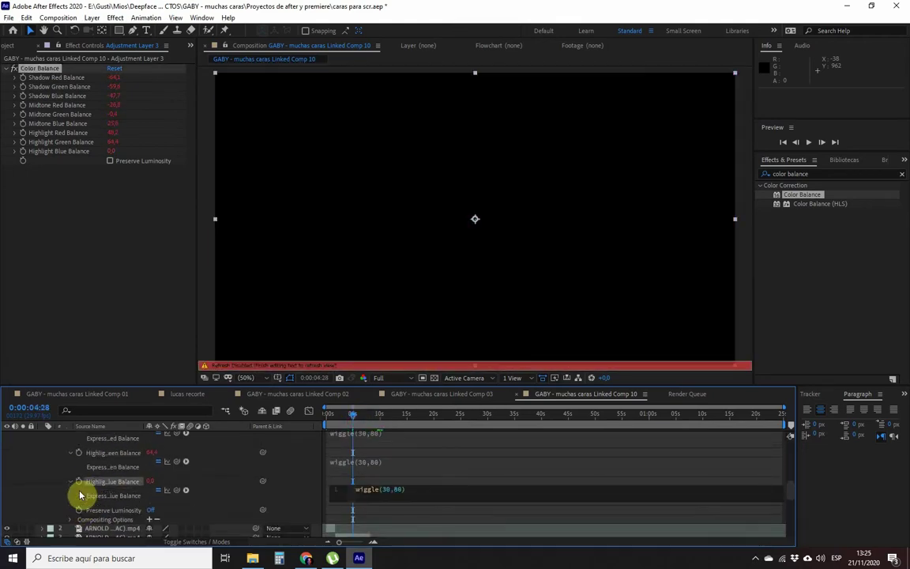
click(396, 453)
- Scrub through the composition and the full-screen video to review the source footage
drag(331, 420, 464, 429)
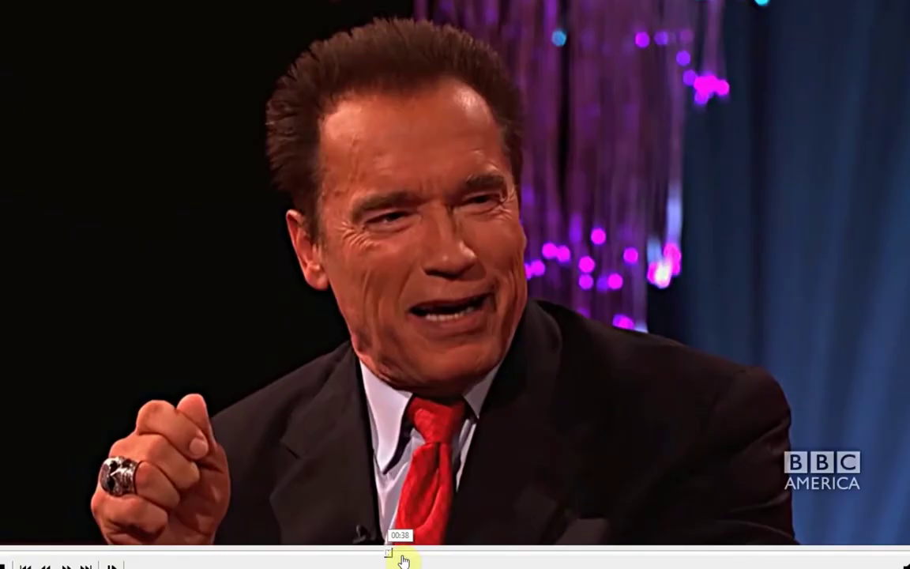
click(415, 557)
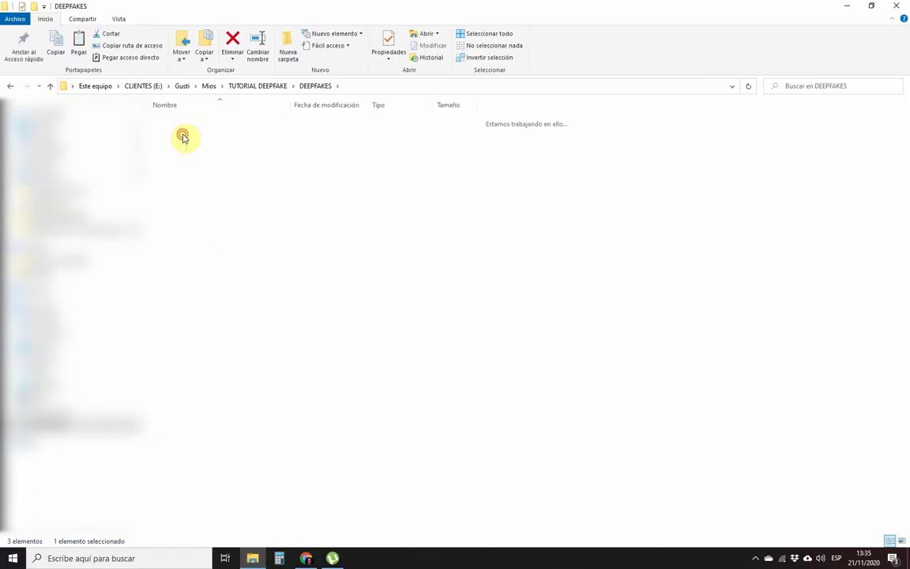
- Paste the replacement videos into the DeepFaceLab_NVIDIA workspace folder and rename Arnold.mp4 as data_src.mp4, alongside data_dst.mp4
double_click(183, 136)
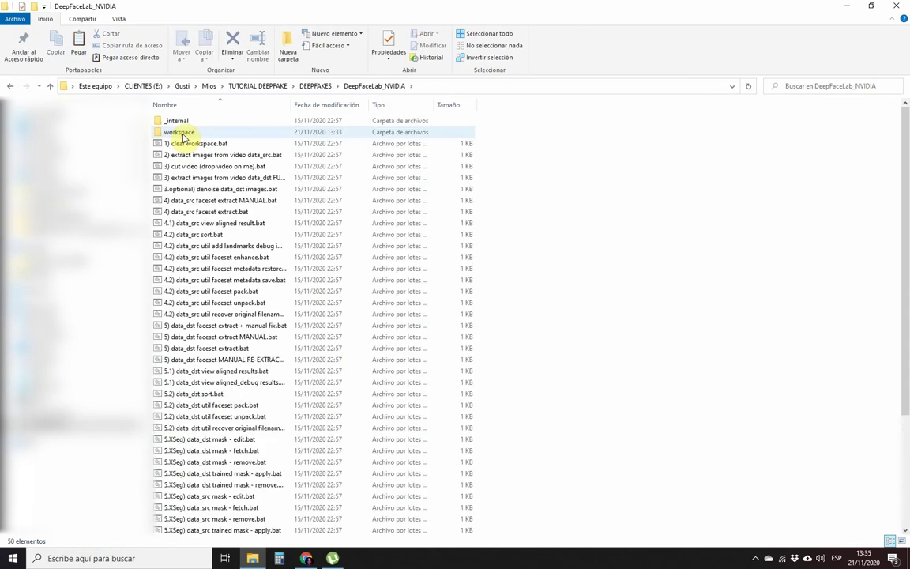
double_click(183, 136)
right_click(337, 203)
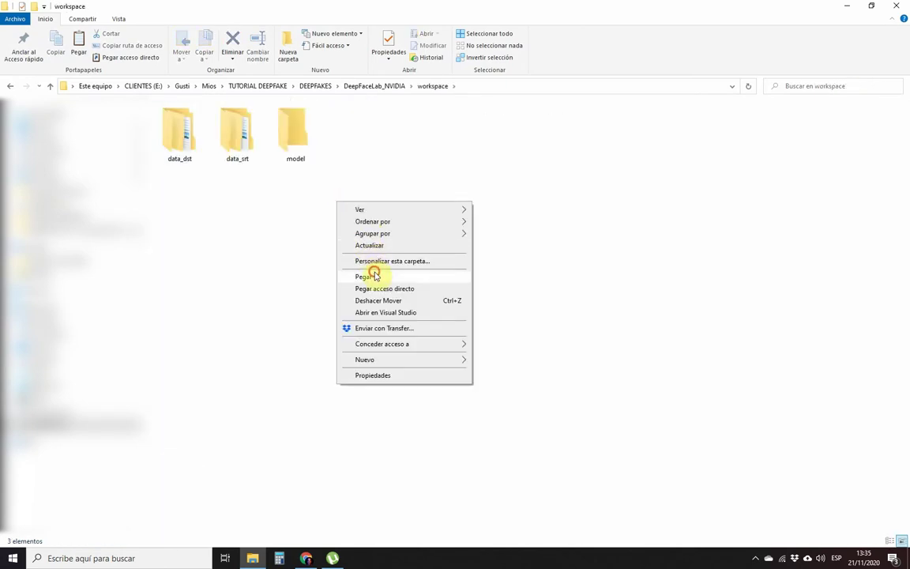
click(365, 276)
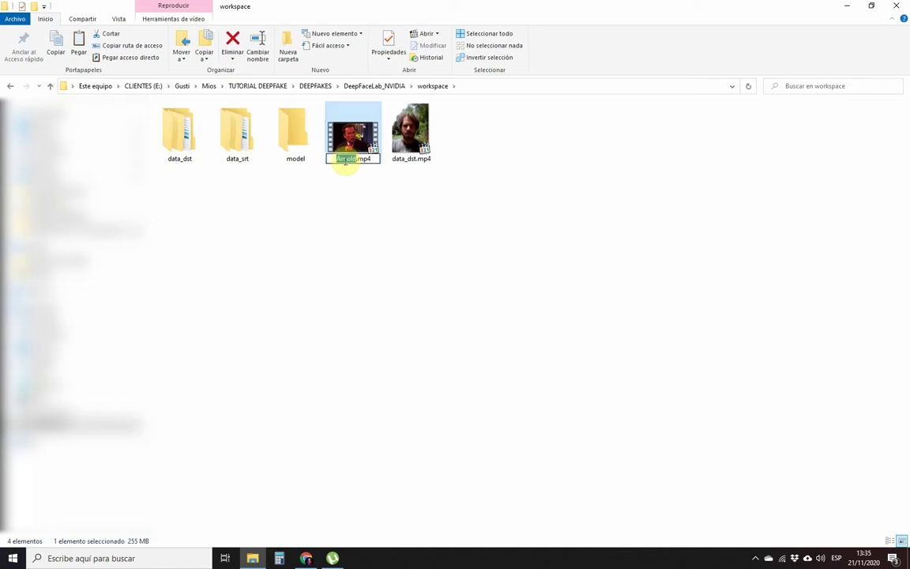
key(Return)
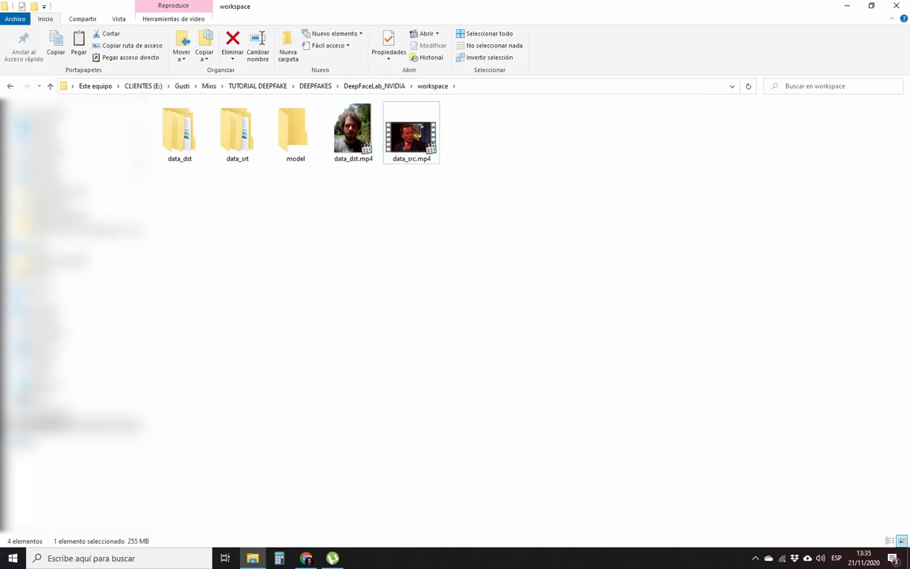
- Extract the frames of data_src.mp4 with script 2) at 8 FPS in the default png format
click(364, 86)
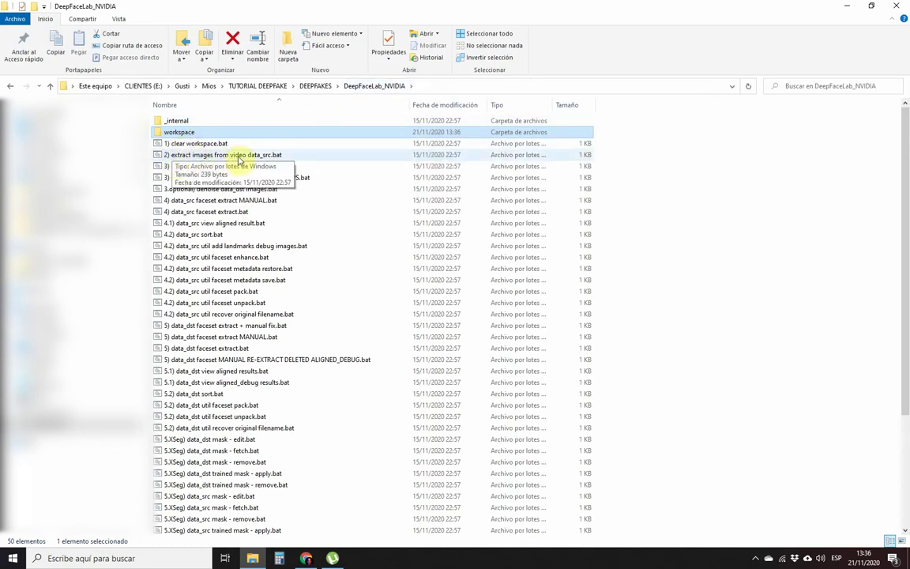
double_click(250, 158)
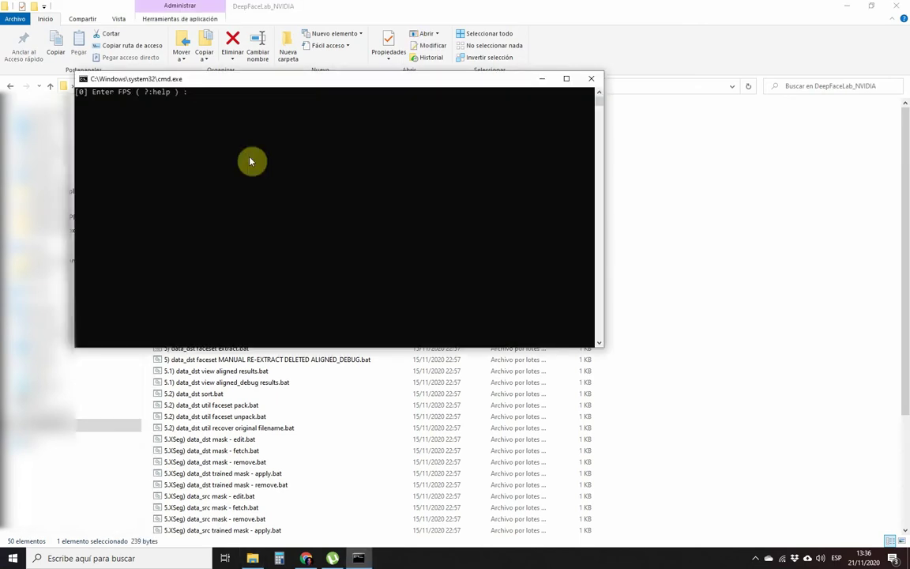
text(8)
key(Return)
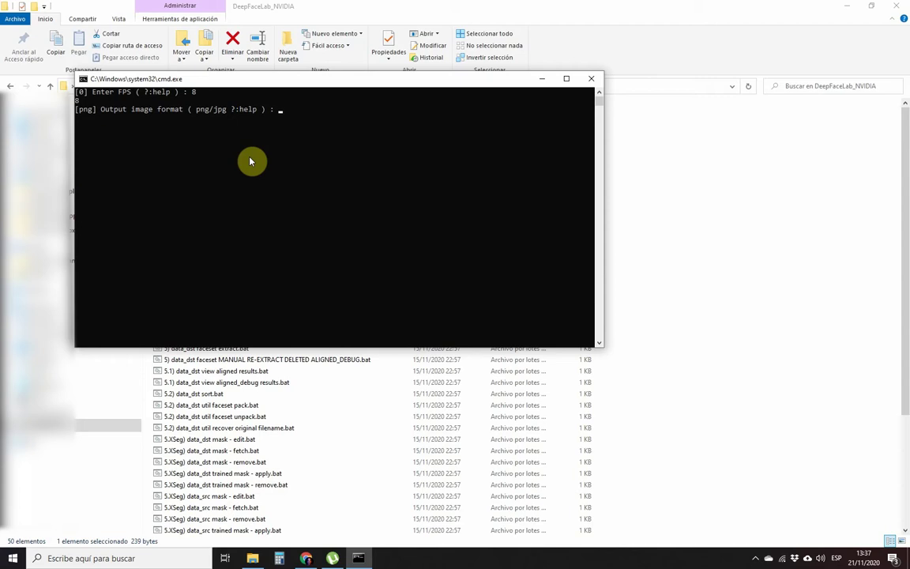
key(Return)
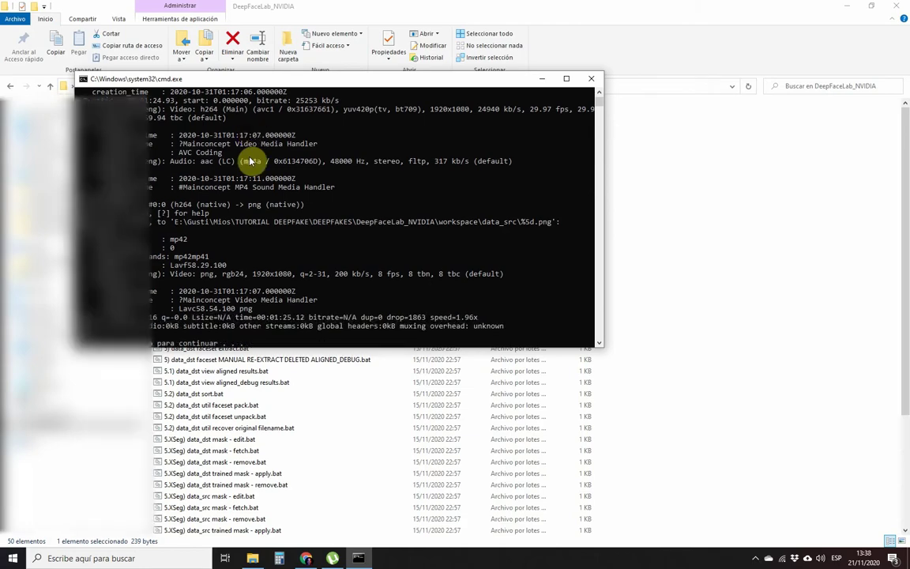
key(Return)
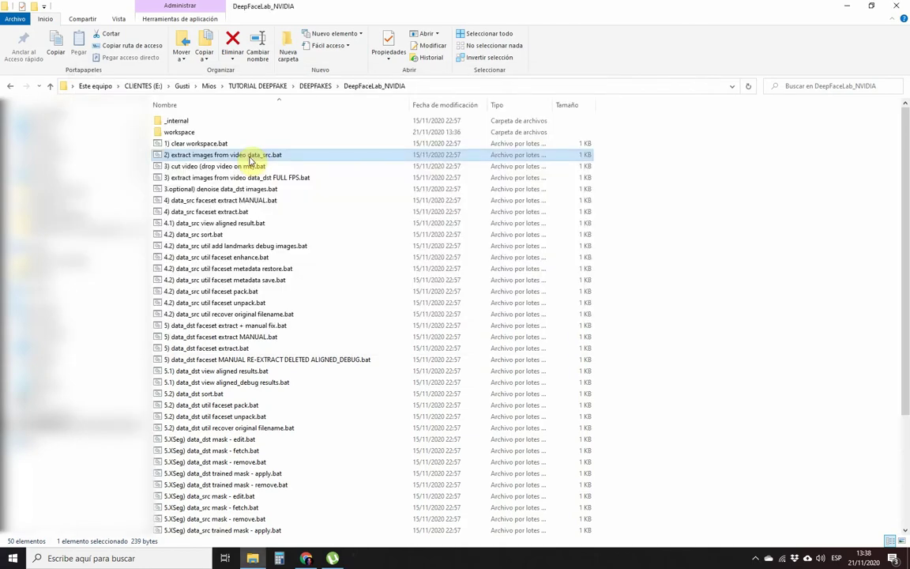
- Open the data_src folder inside workspace and look through the extracted source frames
click(207, 134)
double_click(208, 133)
double_click(237, 141)
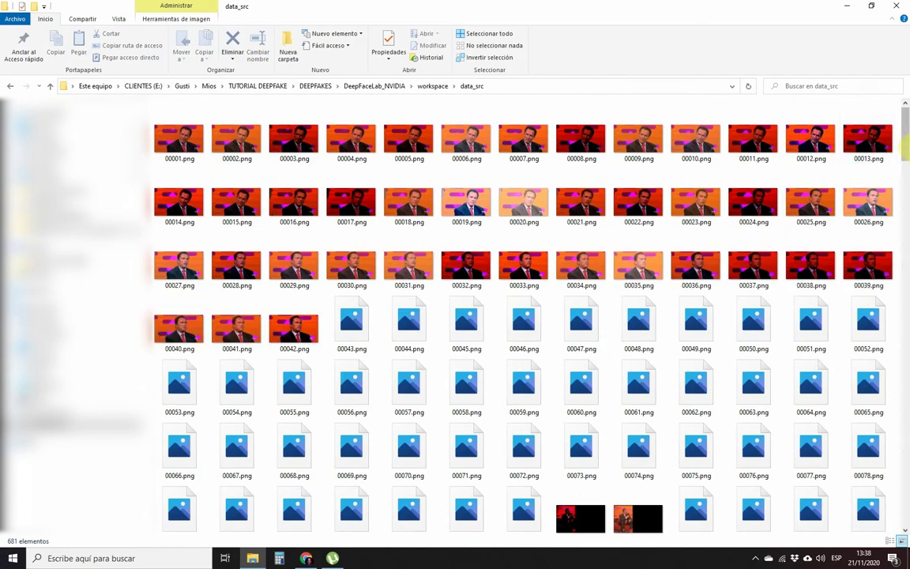
drag(907, 131, 908, 504)
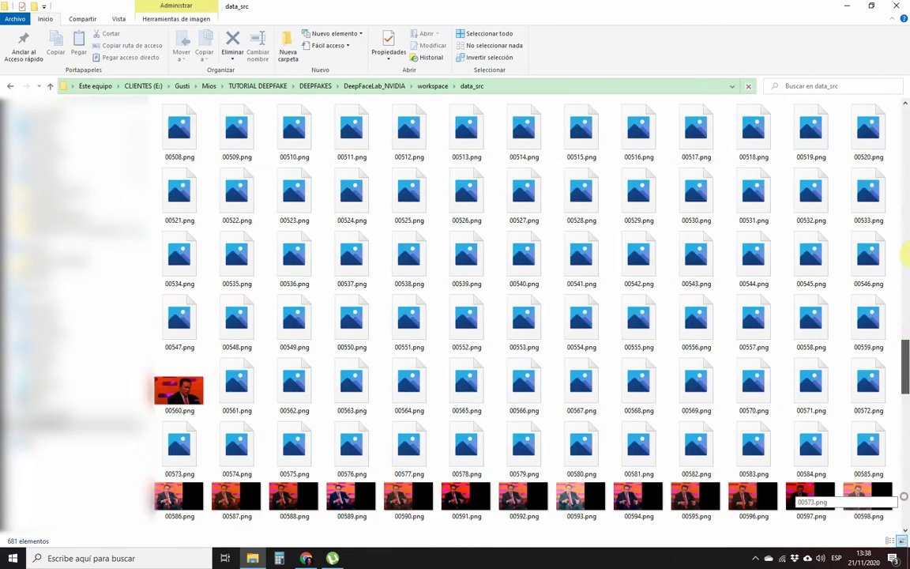
- Extract the frames of data_dst.mp4 at full FPS with script 3), using the default png format
key(alt+Up)
key(alt+Up)
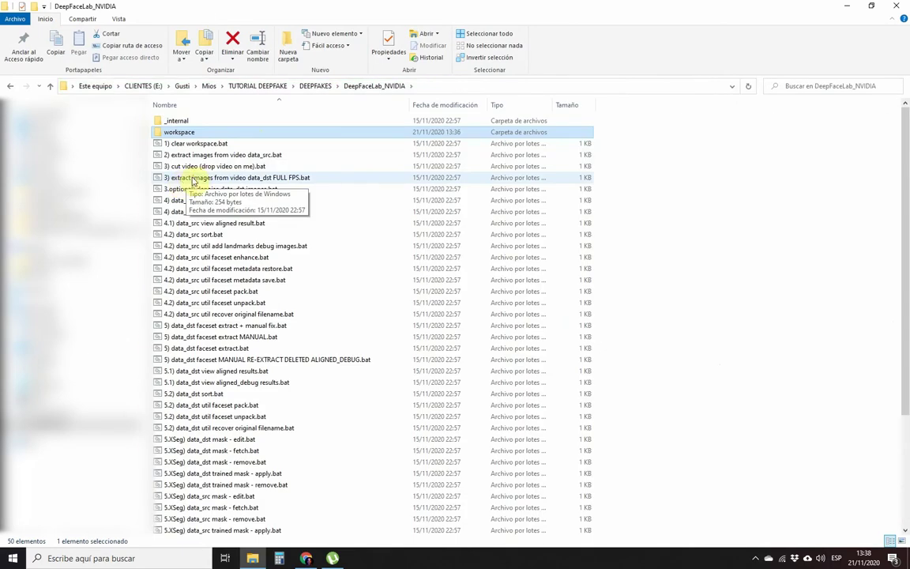
double_click(254, 179)
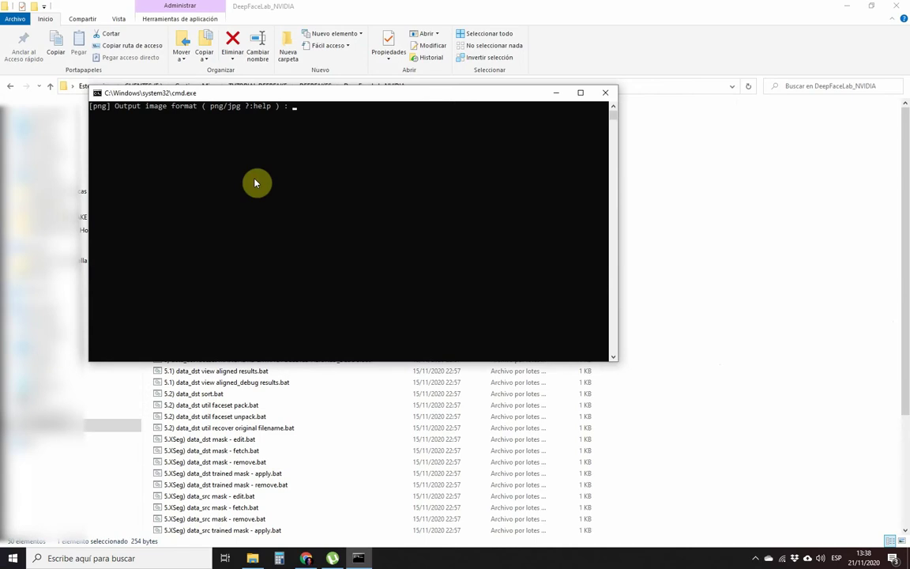
key(Return)
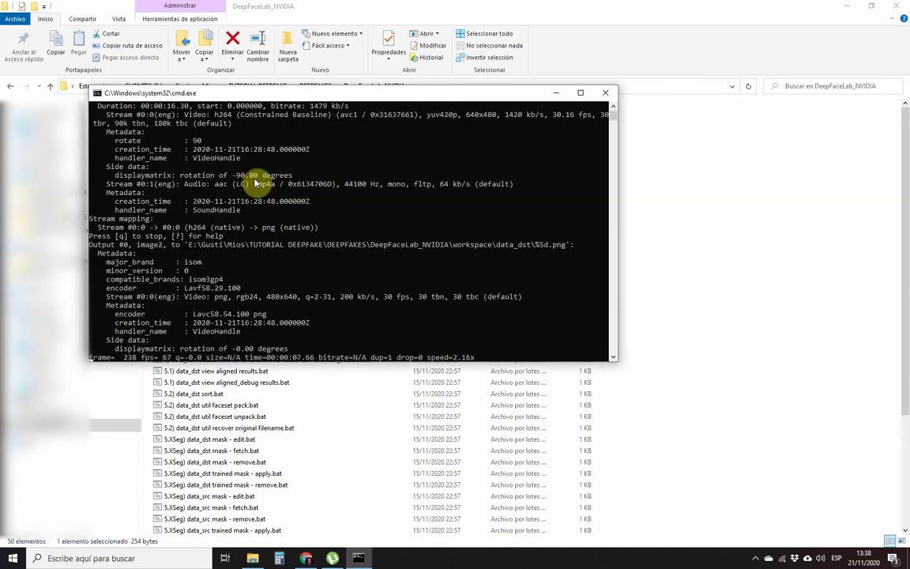
key(Return)
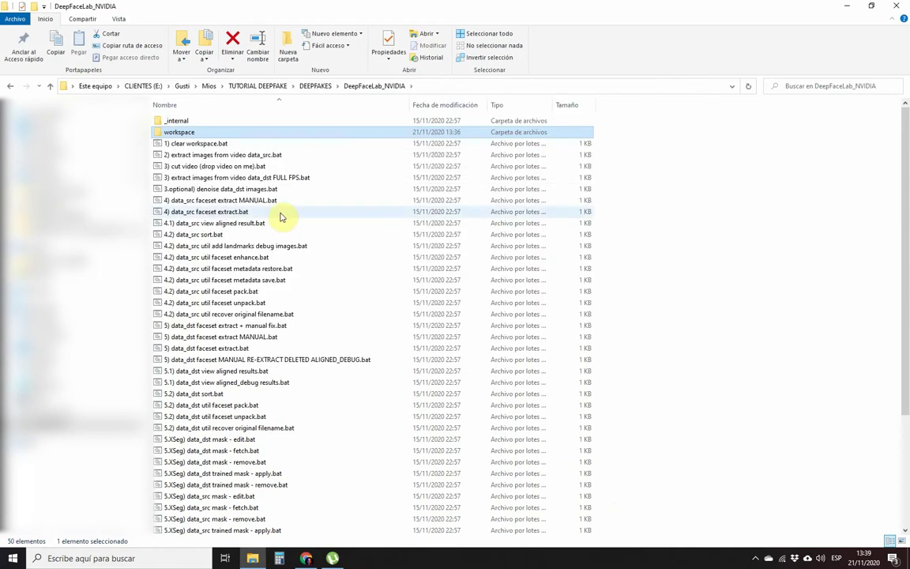
- Run 4) data_src faceset extract with GPU 0, face type wf, max faces 0, image size 512, JPEG quality 100 and no debug images
double_click(195, 214)
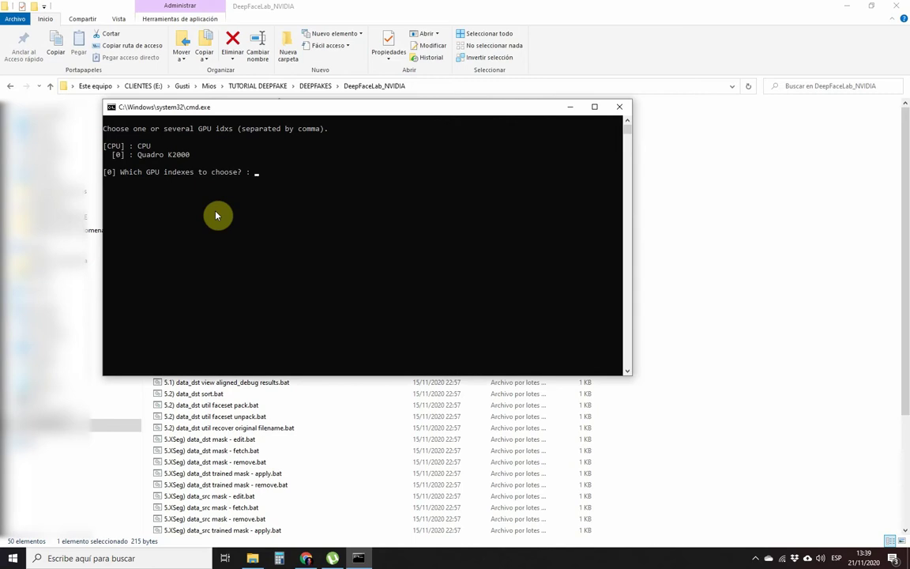
key(Return)
text(wf)
key(Return)
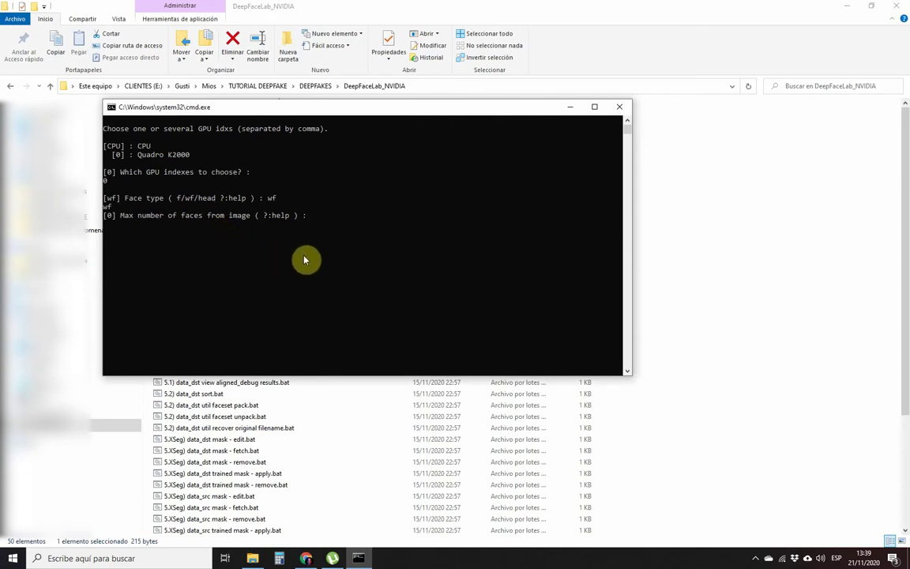
key(Return)
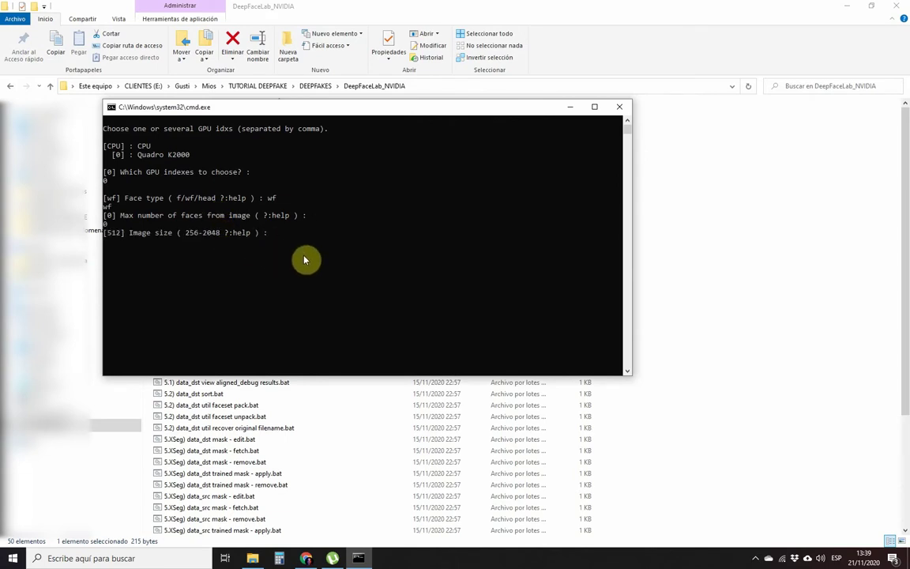
key(Return)
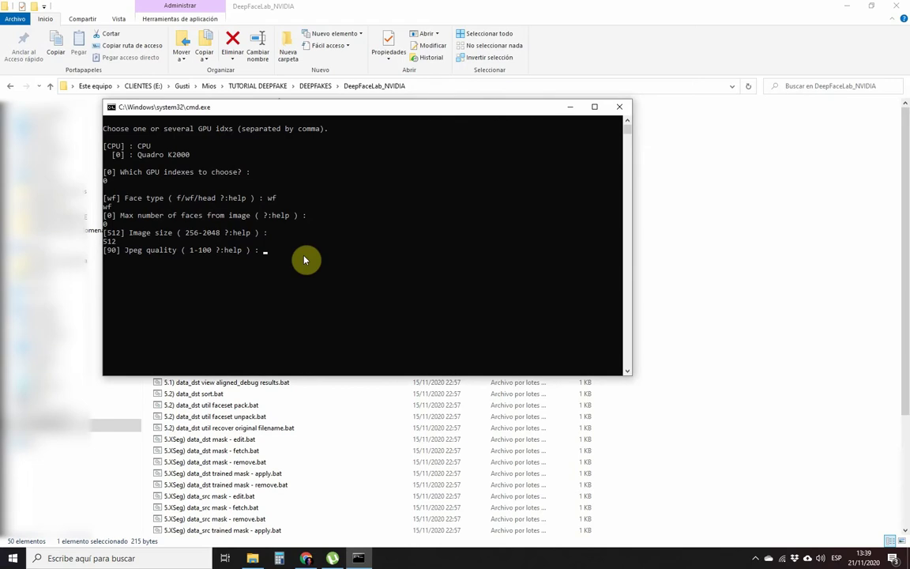
text(100)
key(Return)
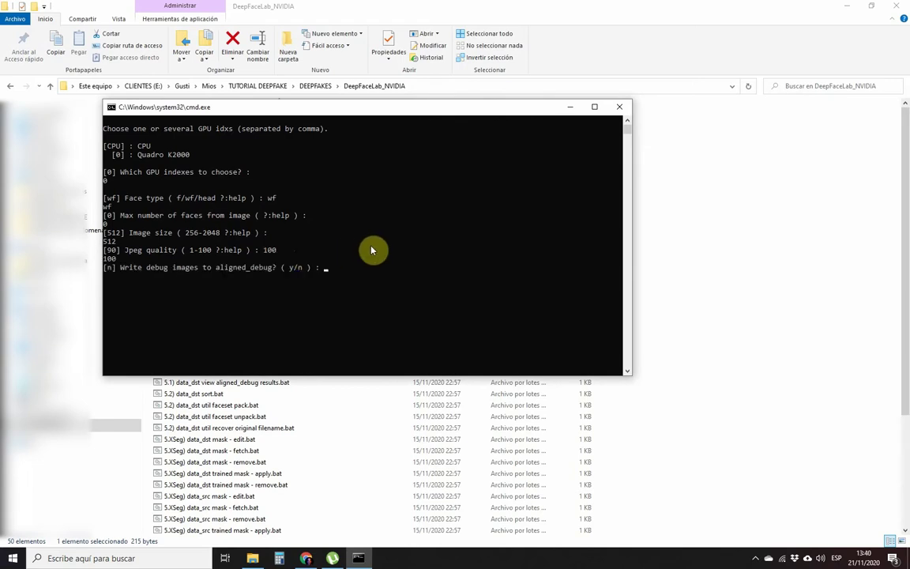
key(Return)
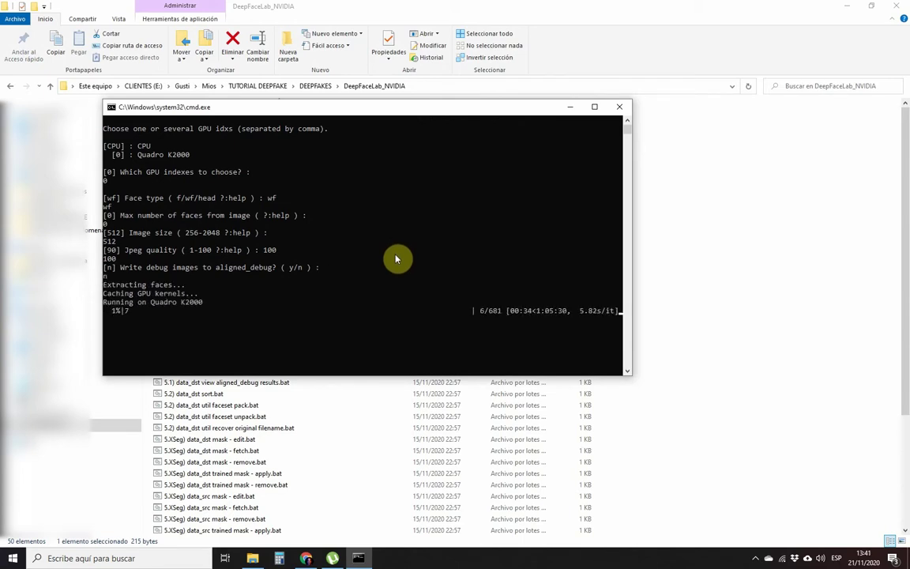
key(alt+F4)
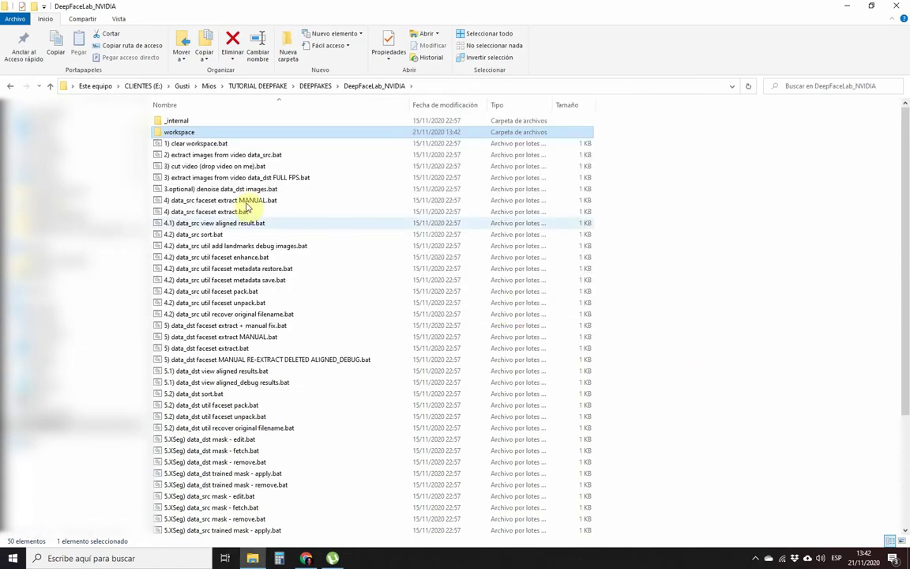
- Review the extracted source faces in the aligned folder of data_src
double_click(178, 132)
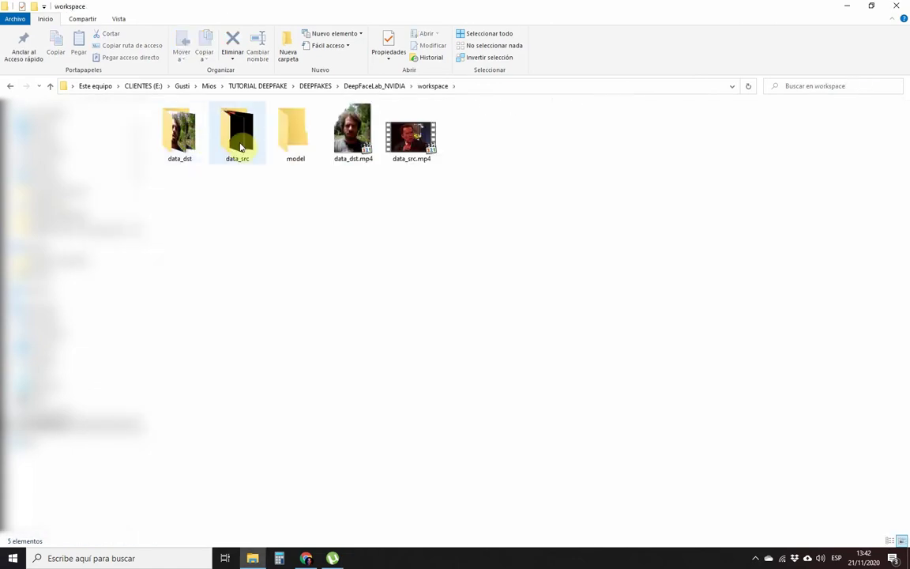
double_click(239, 139)
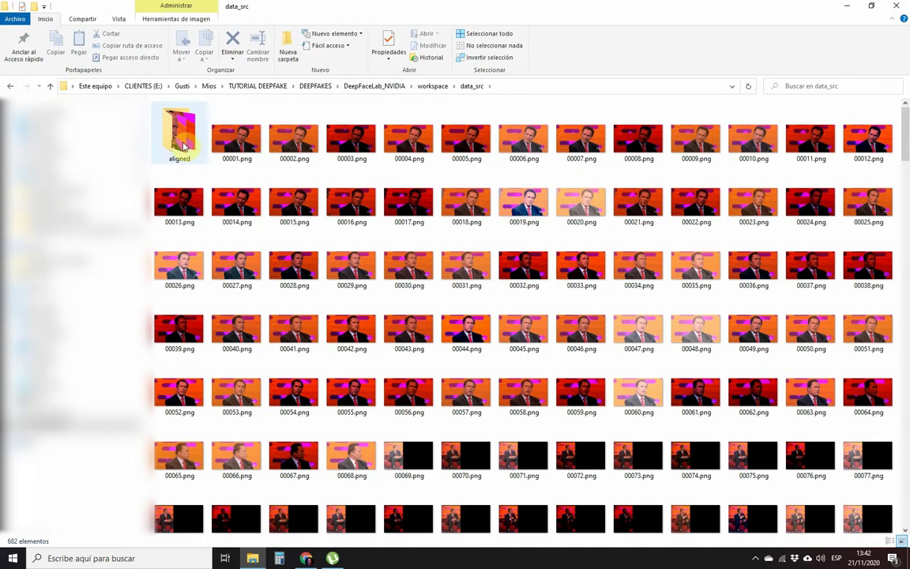
double_click(181, 136)
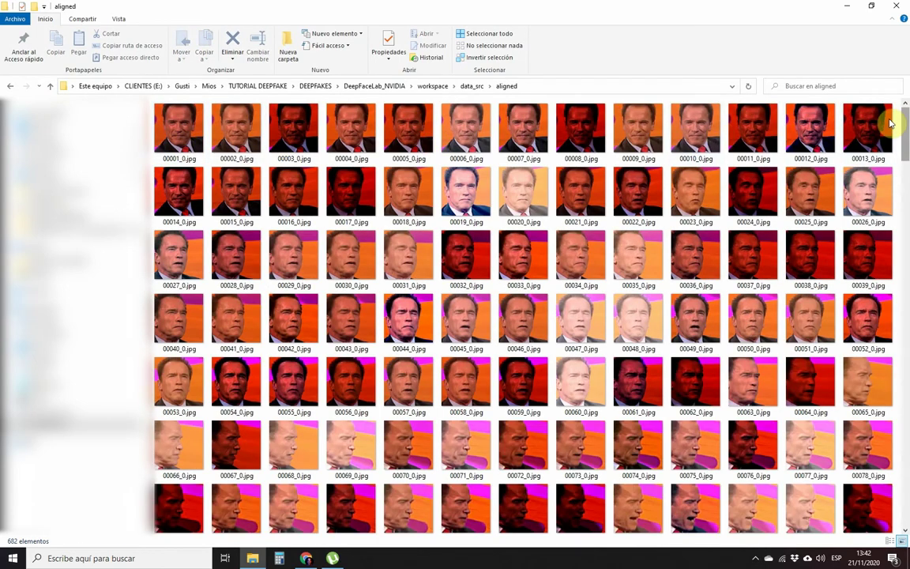
drag(906, 120, 908, 534)
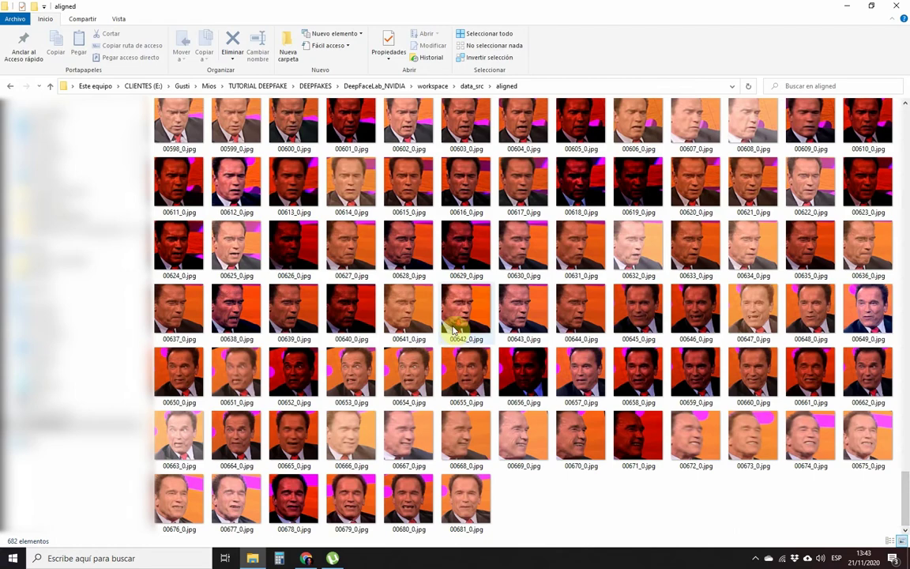
scroll(456, 324, up, 5)
- Run 5) data_dst faceset extract with GPU 0 and face type wf, accepting the defaults for the remaining settings
click(375, 85)
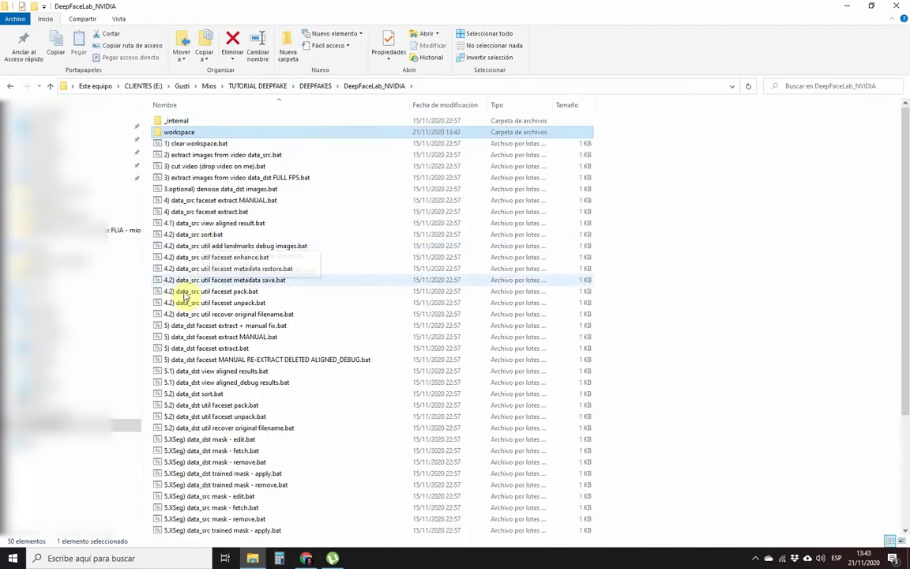
double_click(209, 350)
key(Return)
text(wf)
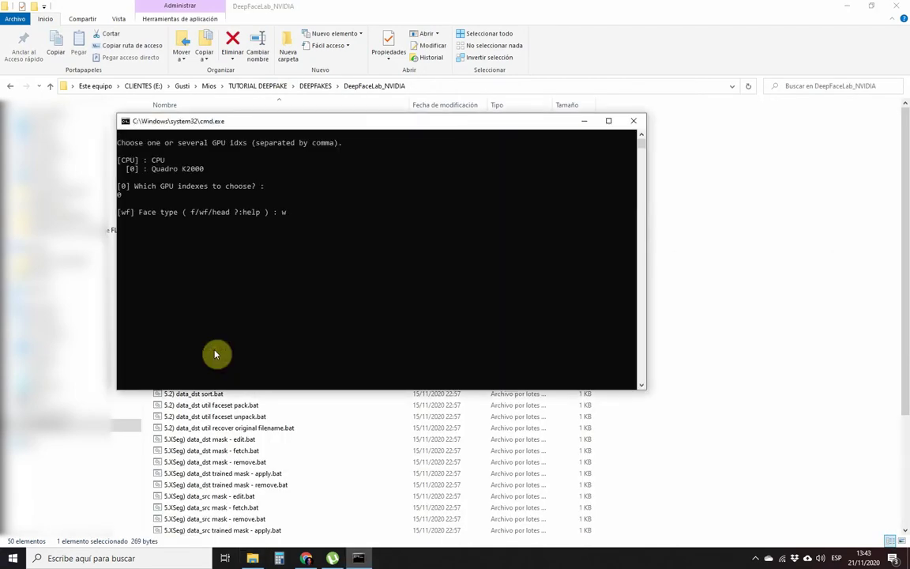
key(Return)
key(Return)
key(Return)
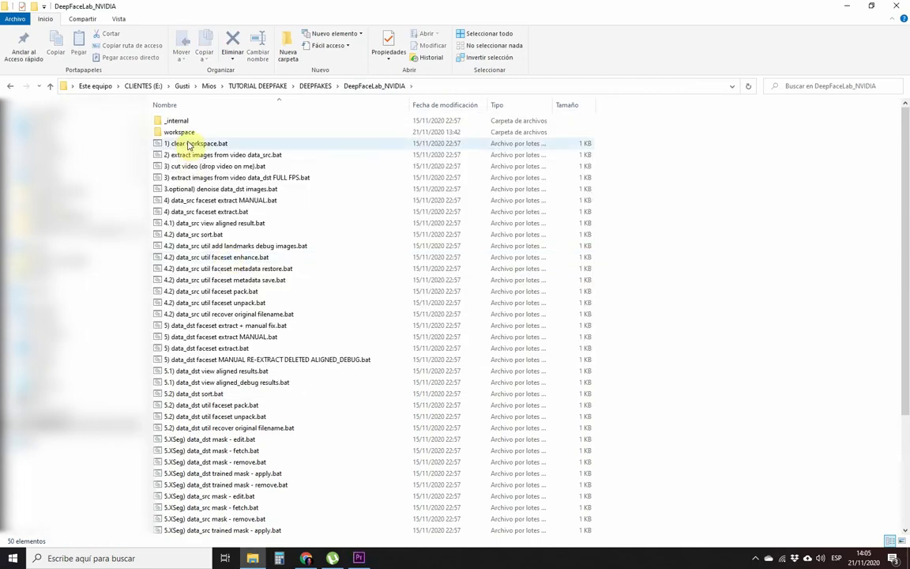
- Review the extracted destination faces in the aligned folder of data_dst
double_click(182, 132)
double_click(179, 132)
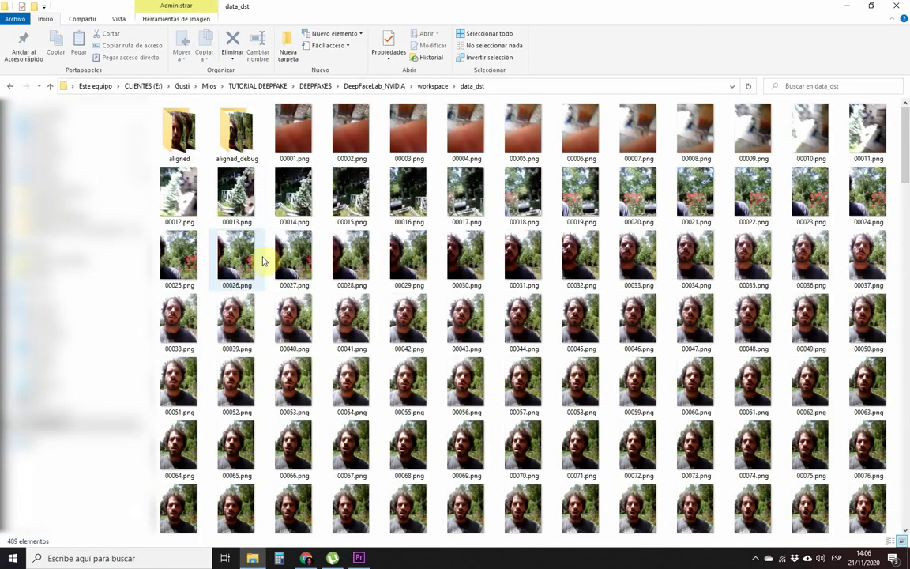
double_click(179, 130)
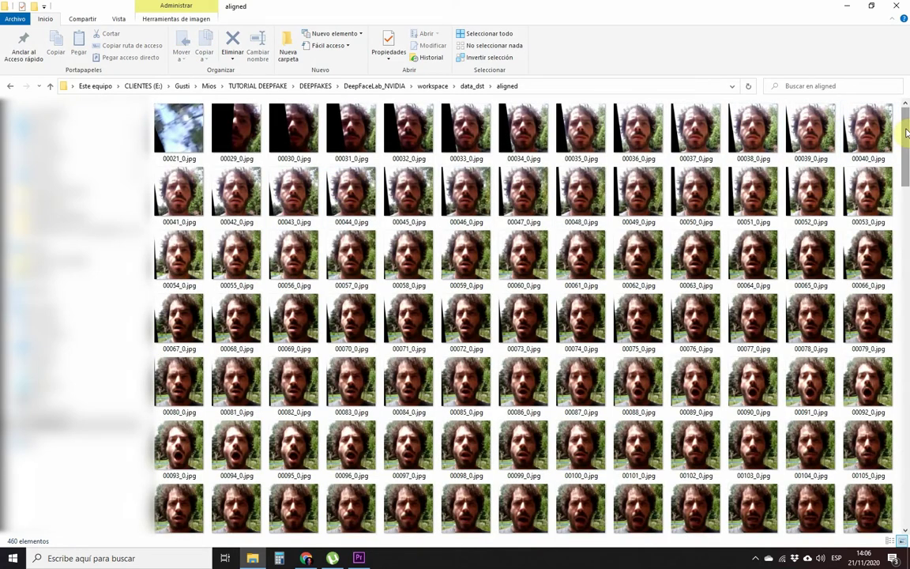
drag(908, 133, 907, 467)
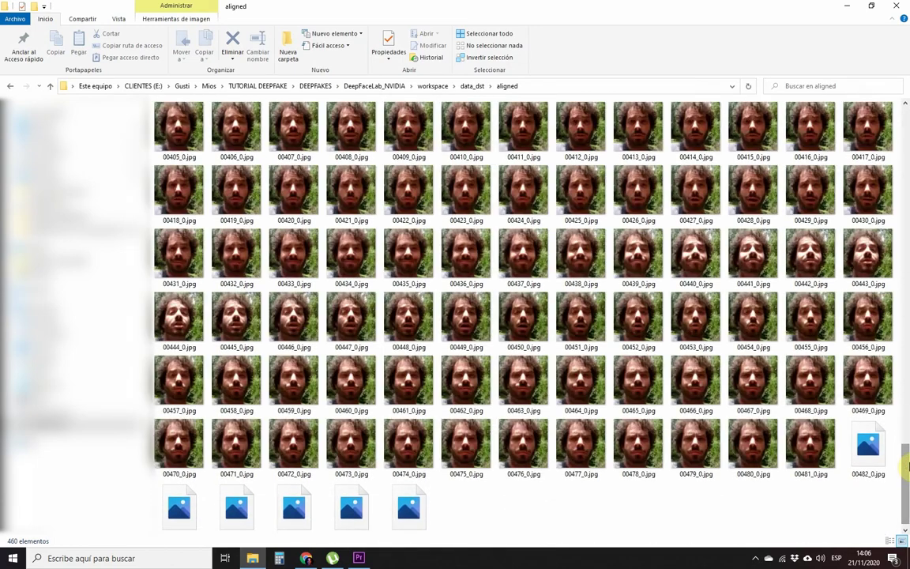
- Check the face landmark overlays in the data_dst aligned_debug folder, viewing 00112.jpg at full size
click(472, 86)
double_click(241, 142)
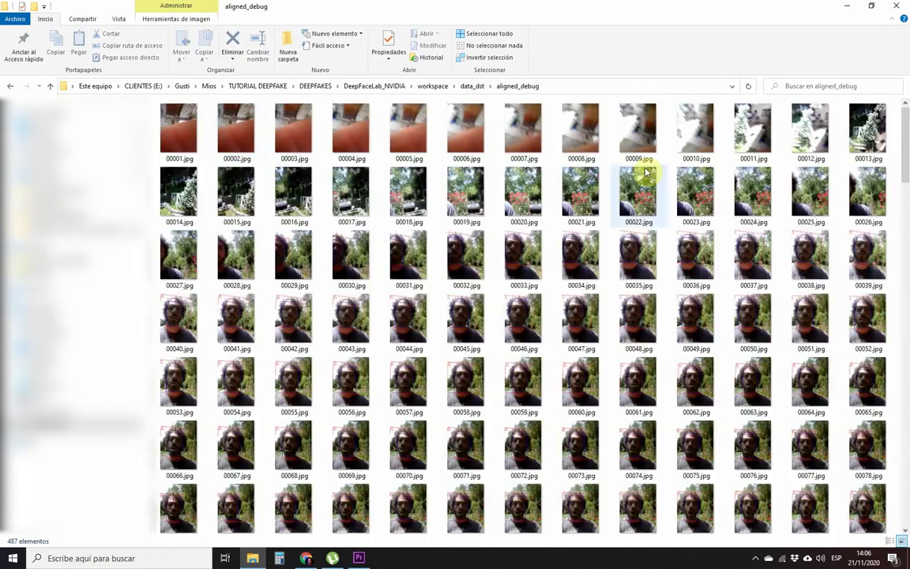
drag(908, 129, 908, 191)
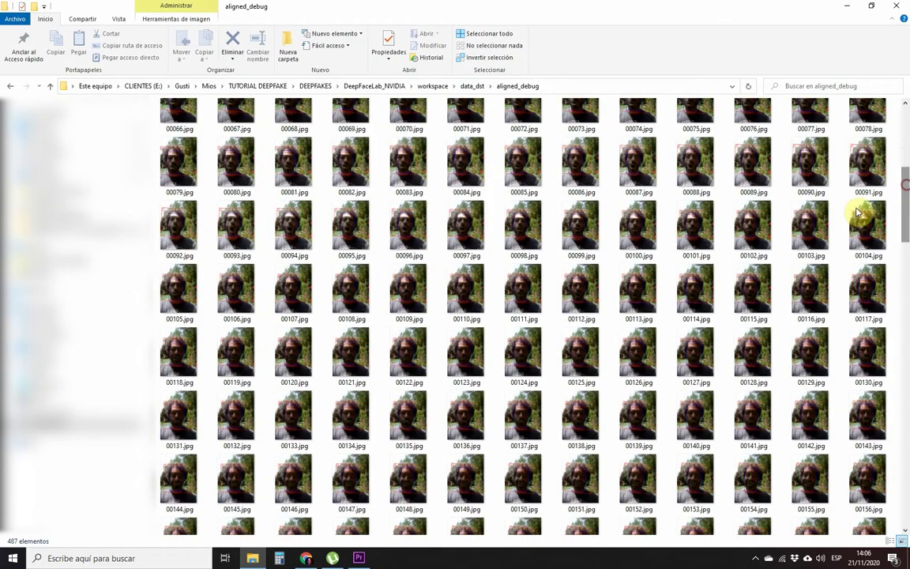
double_click(575, 304)
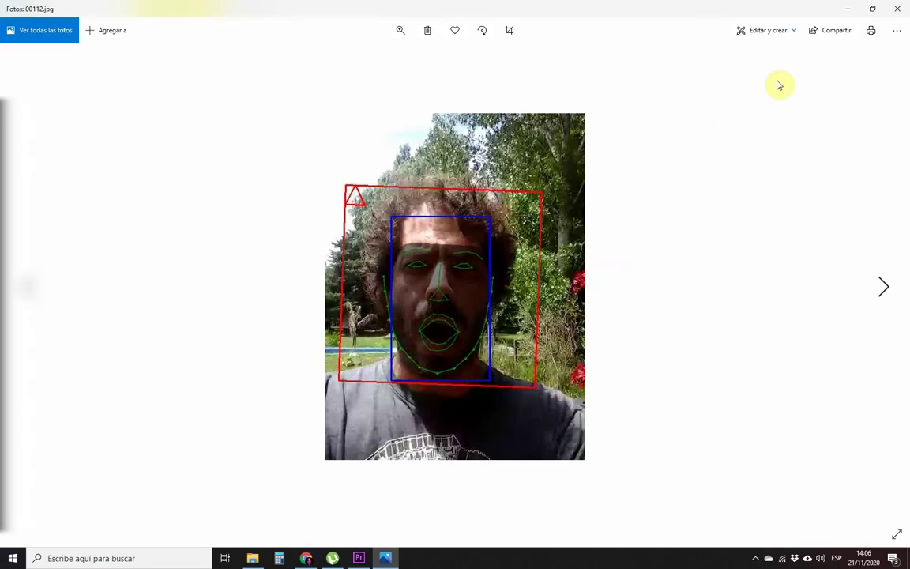
click(890, 9)
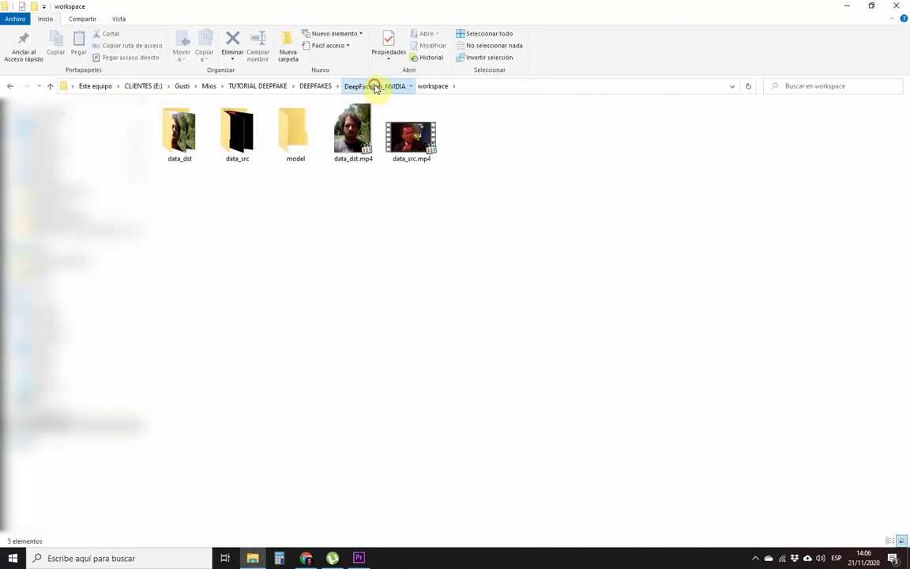
- Run 6) train Quick96 from the DeepFaceLab_NVIDIA folder, creating a new model named arnold on the default GPU 0
click(373, 85)
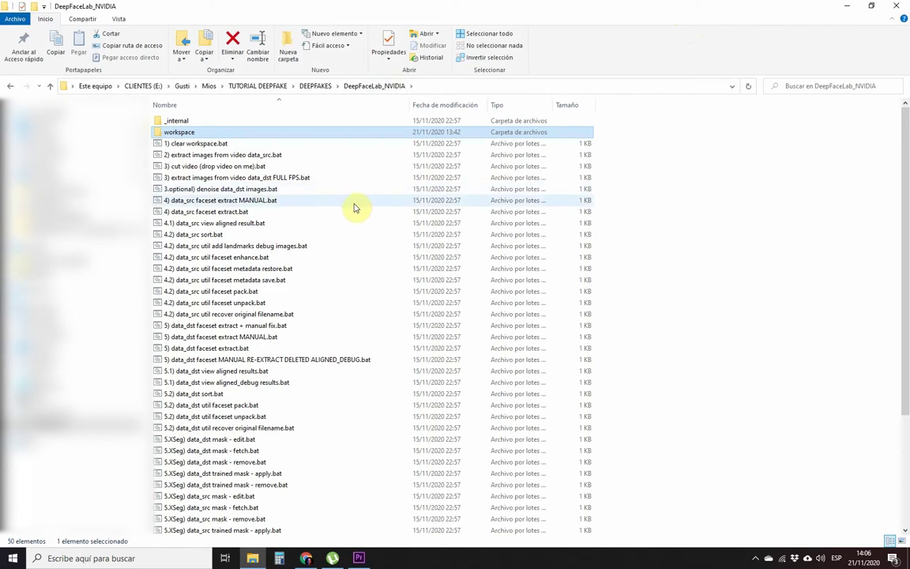
scroll(248, 387, down, 4)
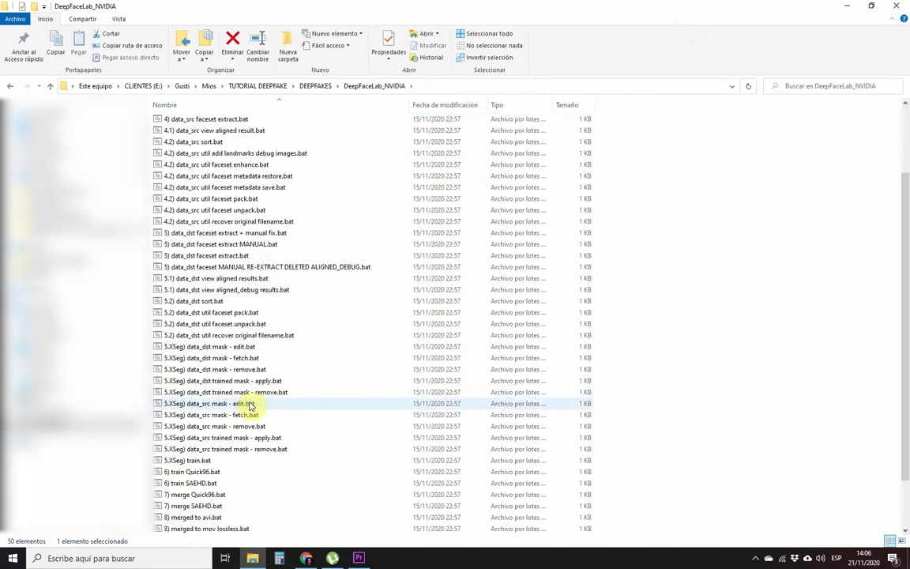
double_click(193, 417)
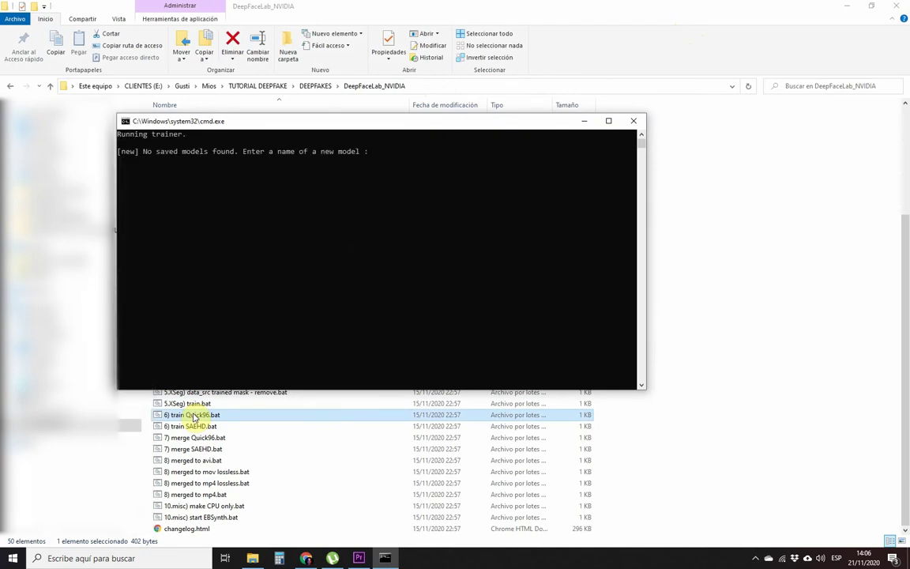
text(arnold)
key(Return)
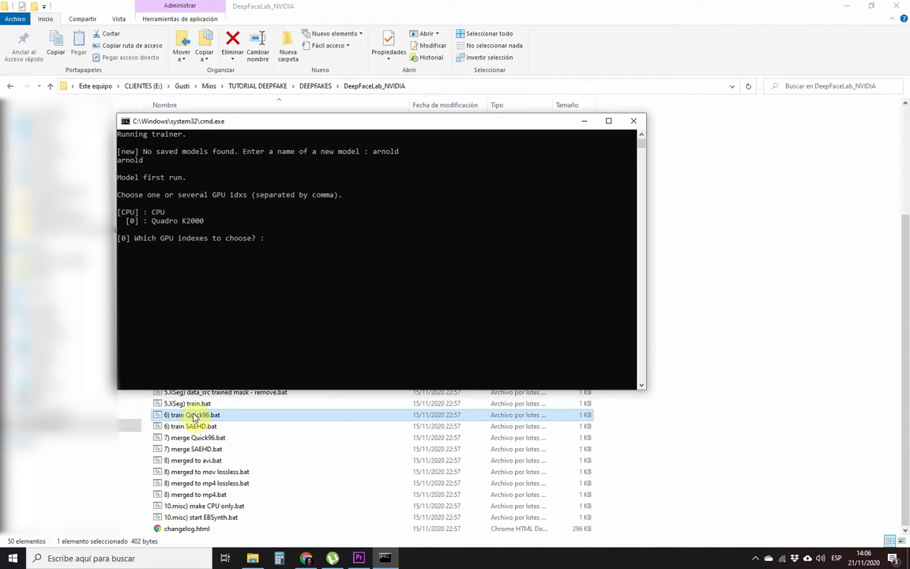
key(Return)
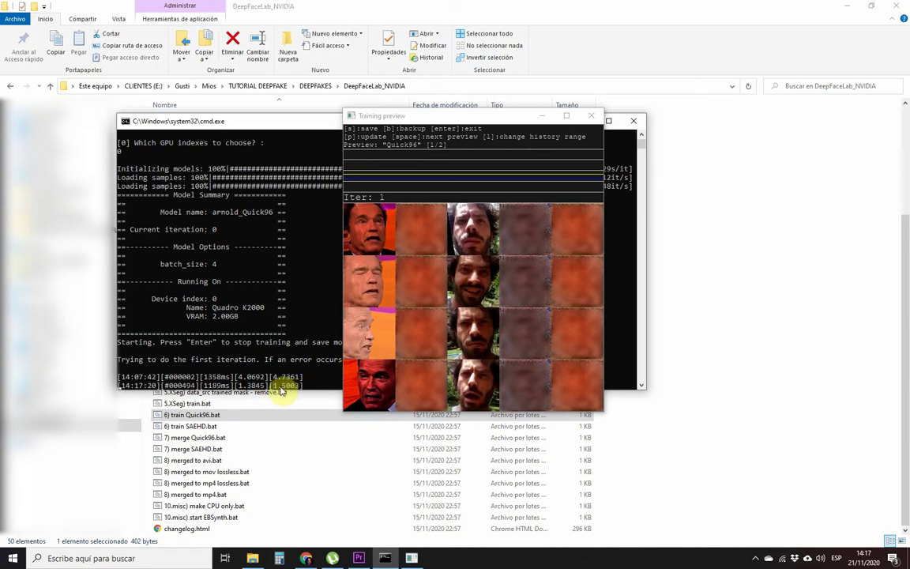
- Update the training preview and save the arnold model's progress
click(435, 115)
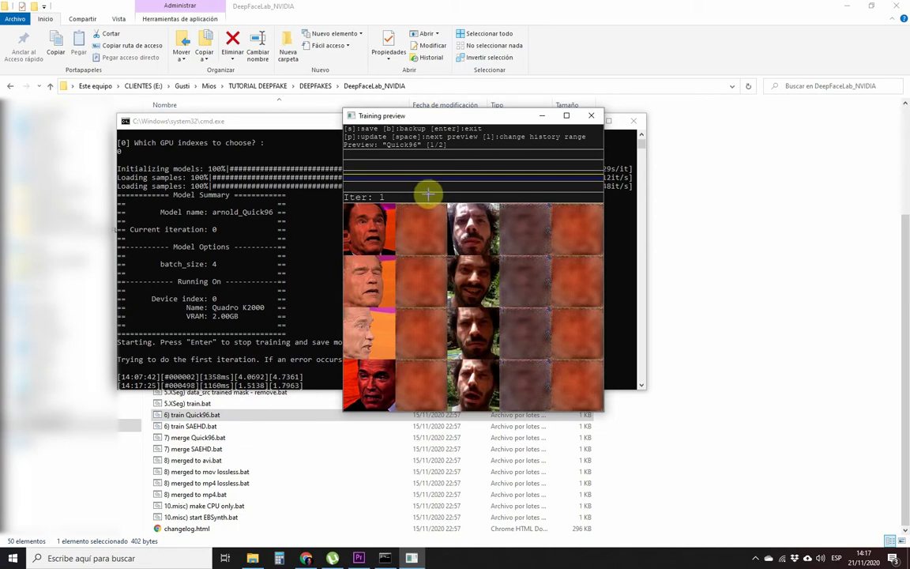
key(p)
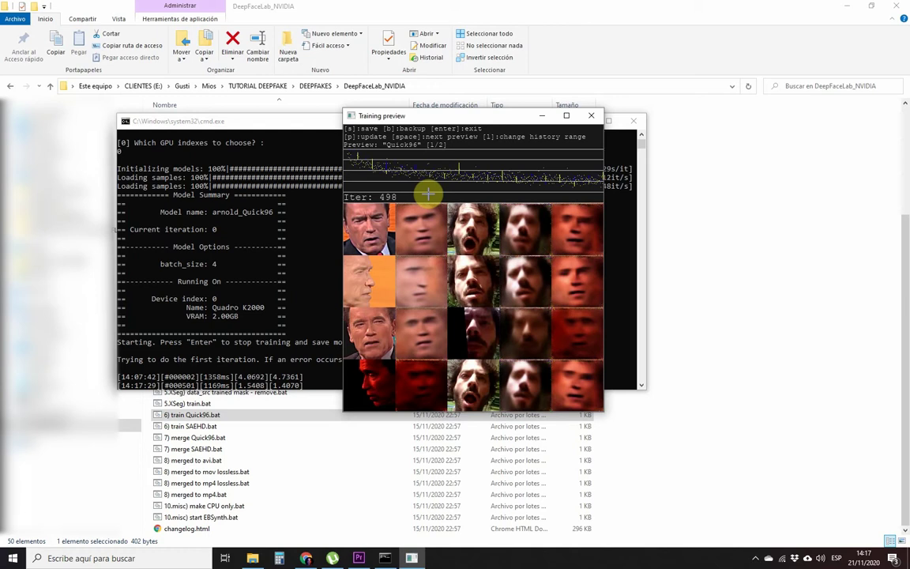
key(s)
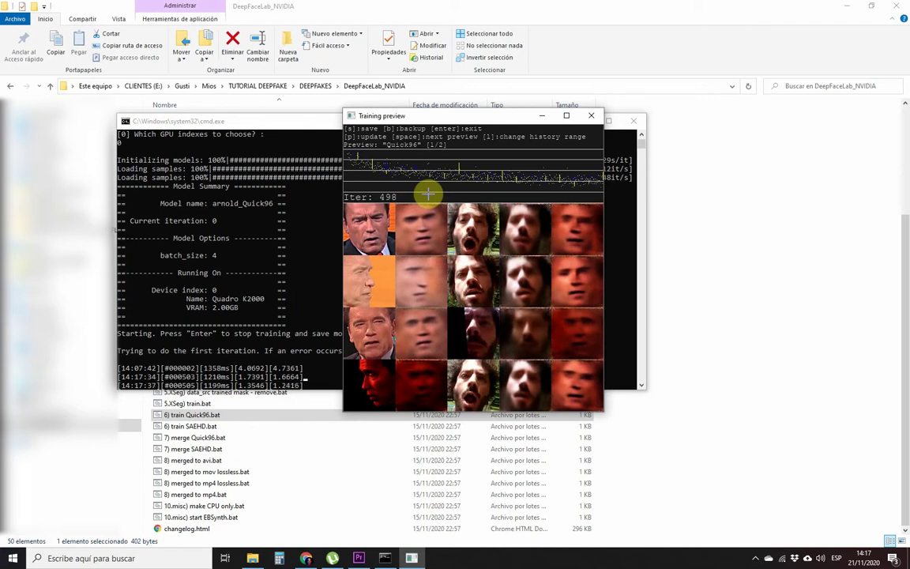
- Switch to the masked Quick96 preview, and save the model and stop training
key(space)
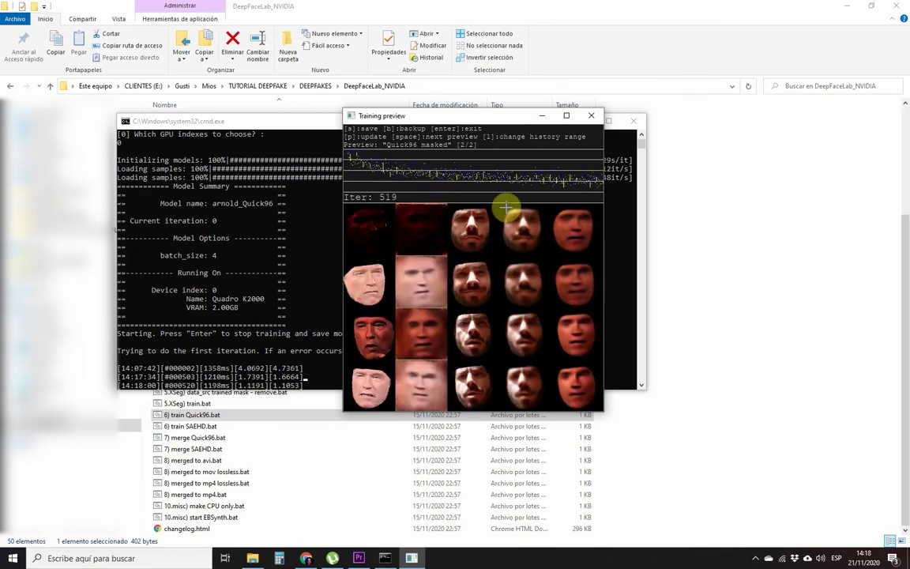
key(s)
key(Return)
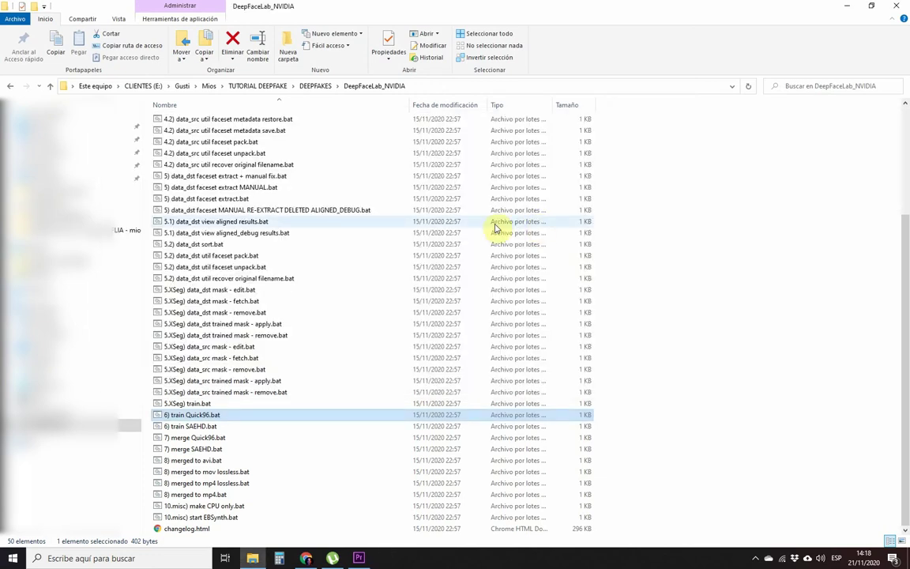
- Run 6) train Quick96 again, resuming the saved schwarzenegger grande model on the default GPU 0
double_click(199, 417)
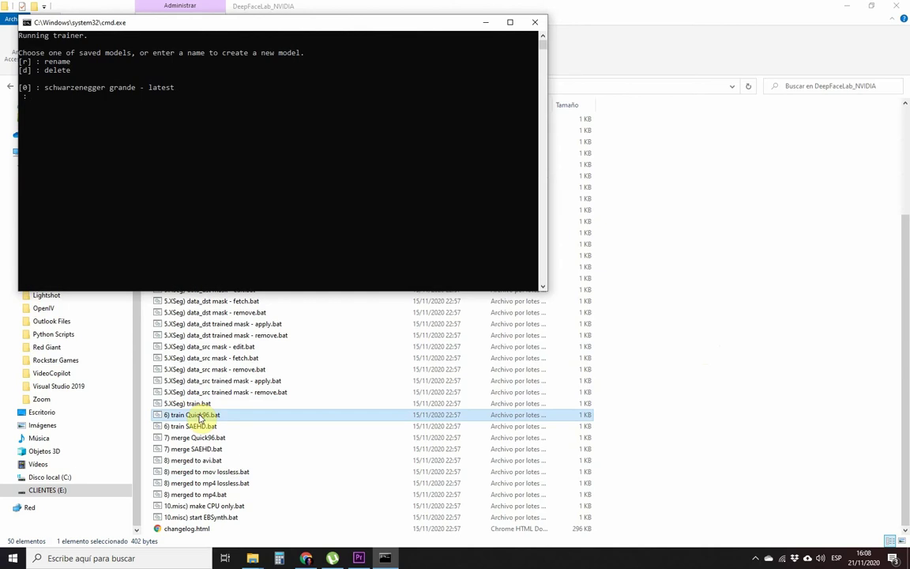
key(Return)
key(Return)
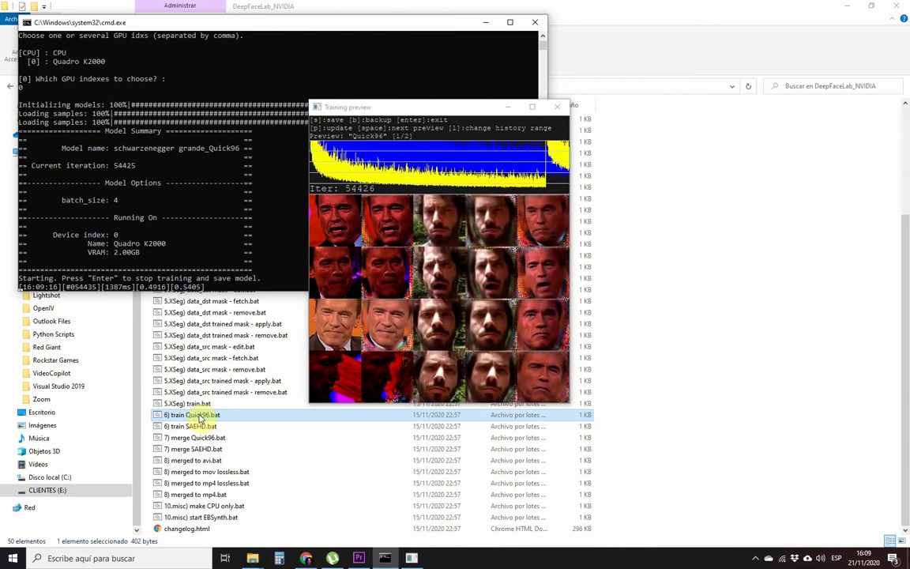
- Save the schwarzenegger grande model, stop its training and close the trainer console
click(412, 111)
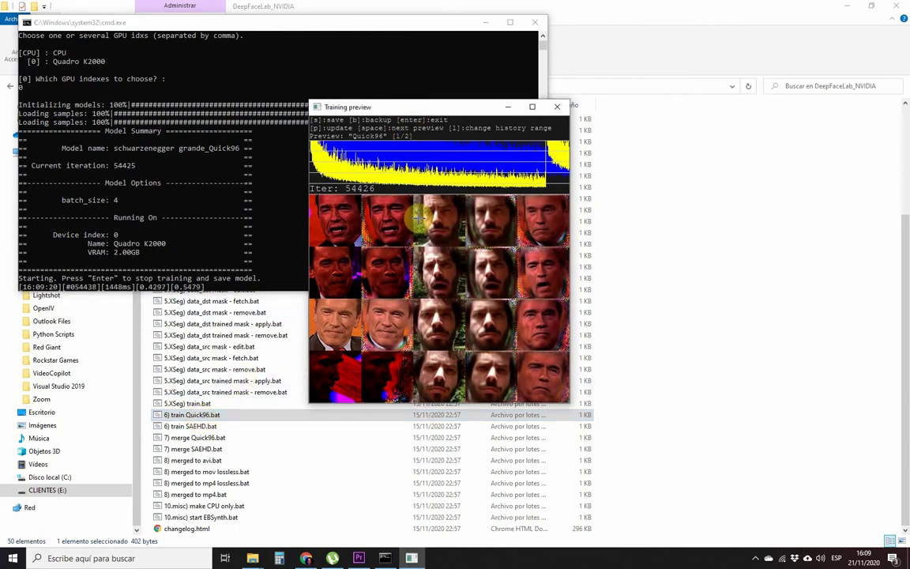
key(s)
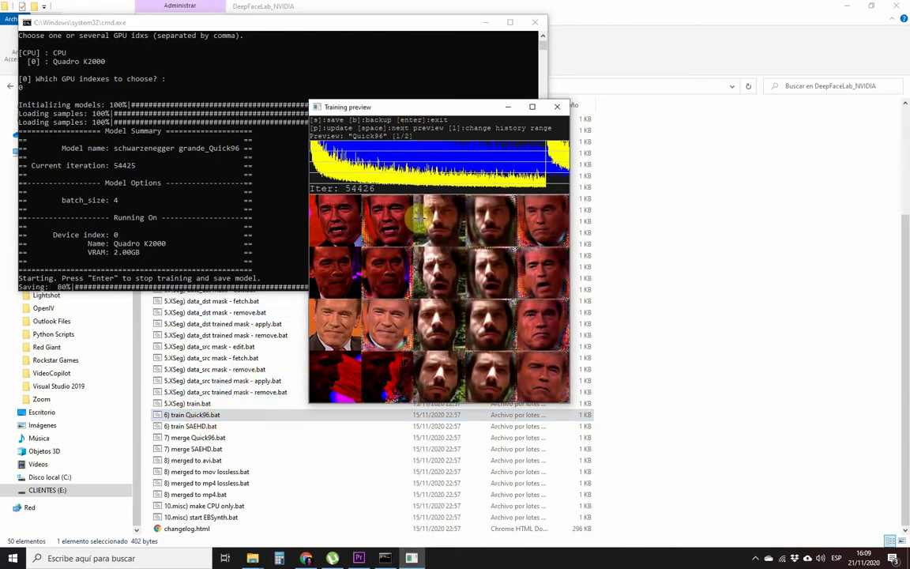
key(Return)
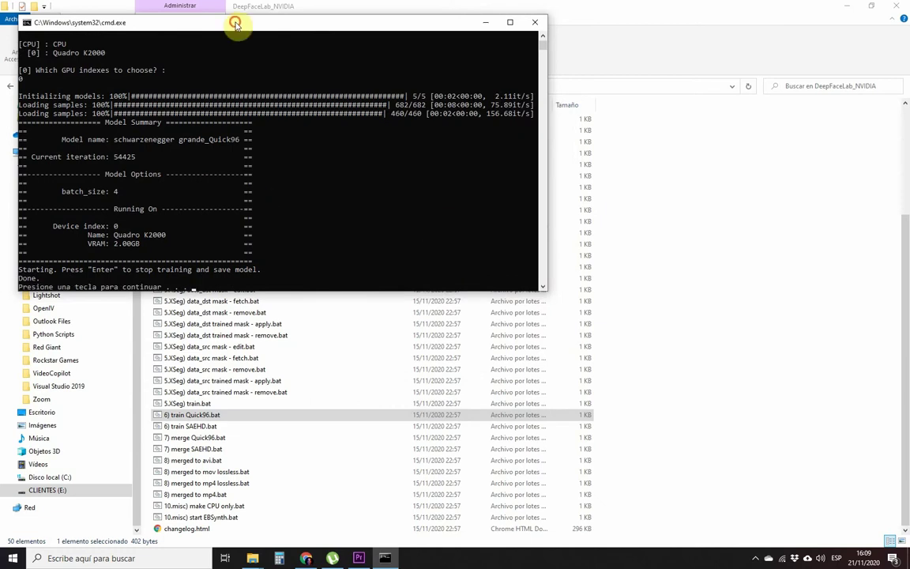
drag(237, 24, 263, 55)
key(Return)
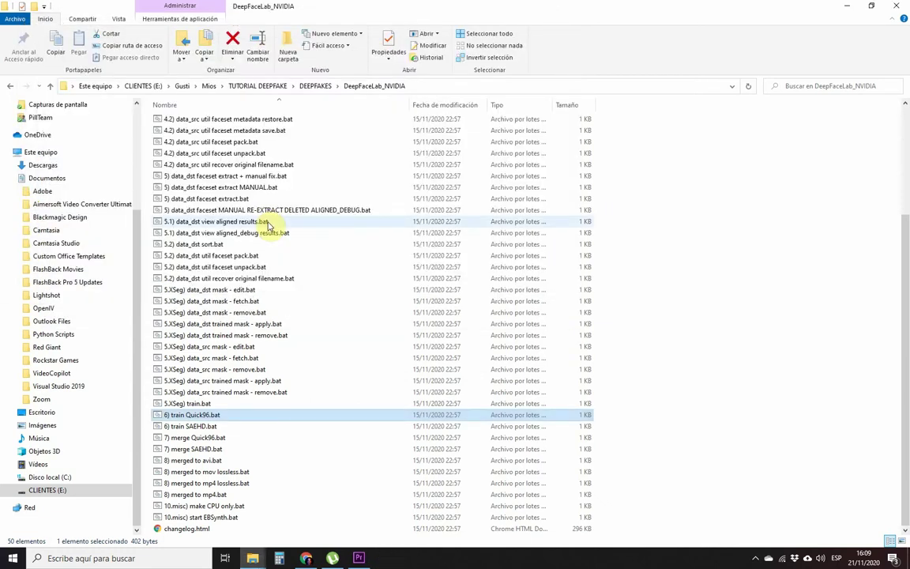
- Run 7) merge Quick96 with the schwarzenegger grande model on GPU 0, using the interactive merger and the default 8 workers
double_click(204, 439)
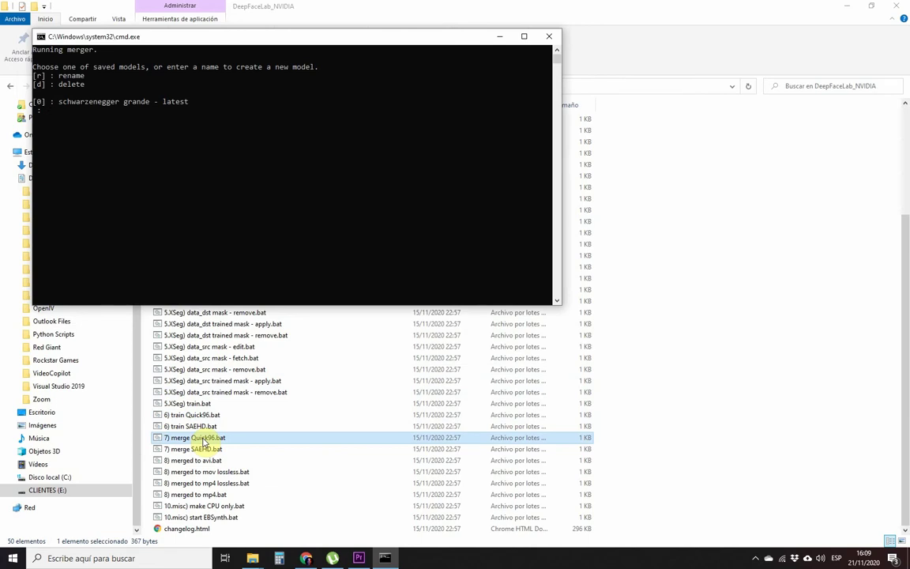
key(Return)
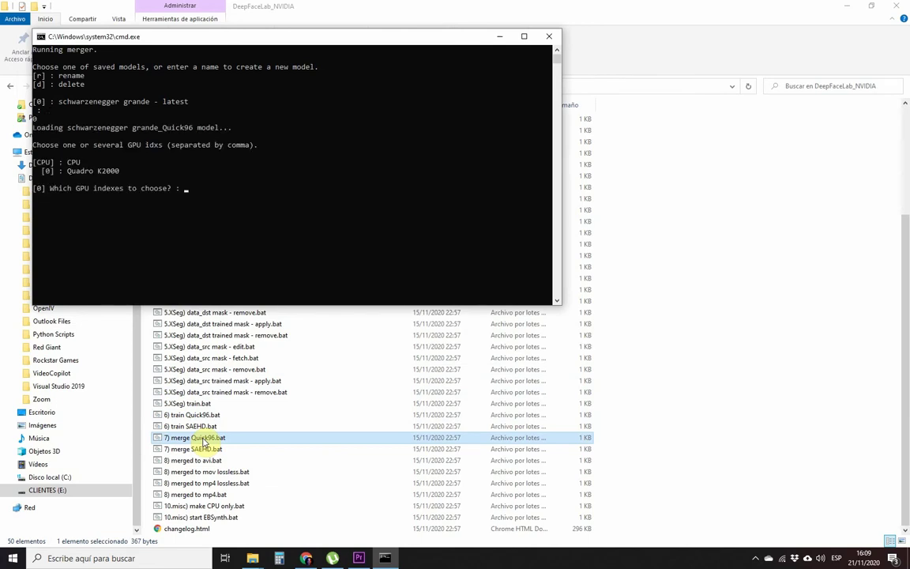
text(0)
key(Return)
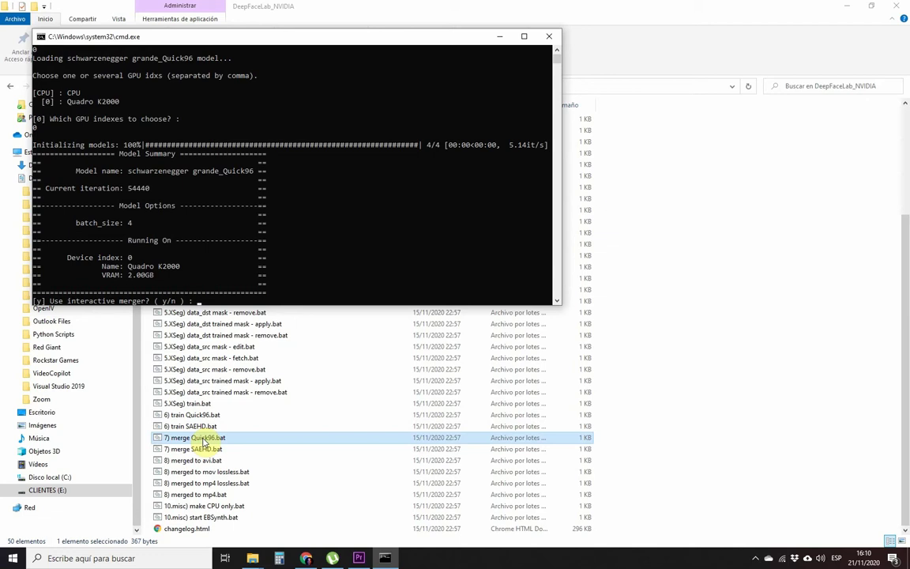
text(y)
key(Return)
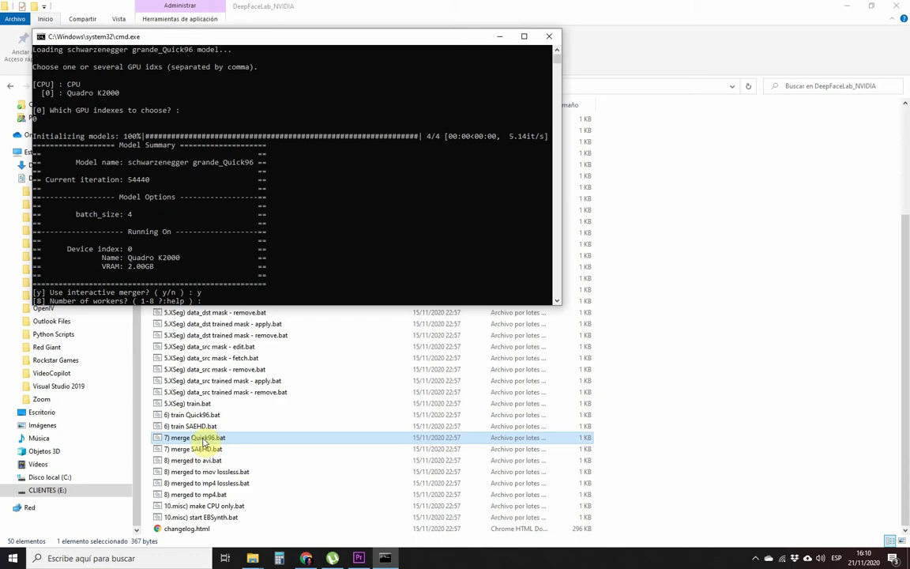
key(Return)
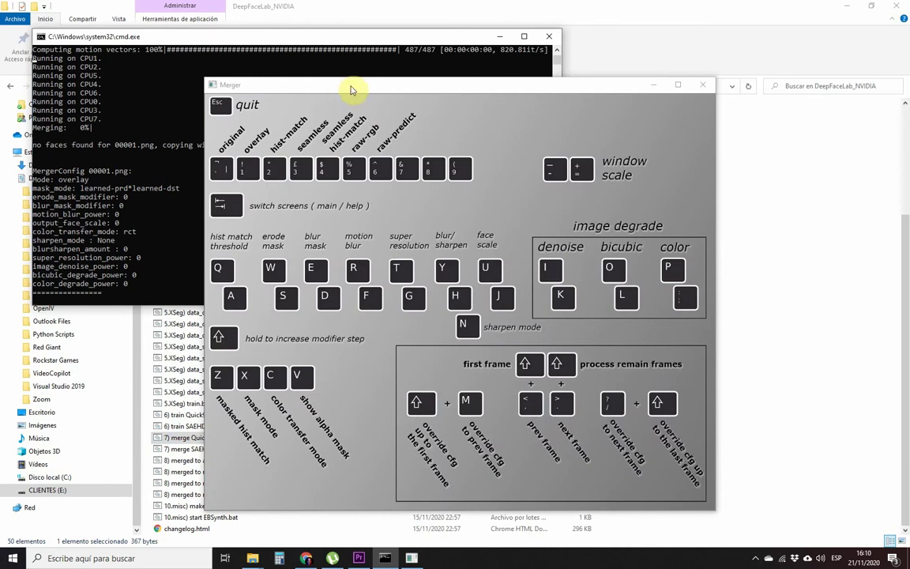
- Switch the merger from the help screen to the frame preview and advance to frame 00042.png
click(352, 89)
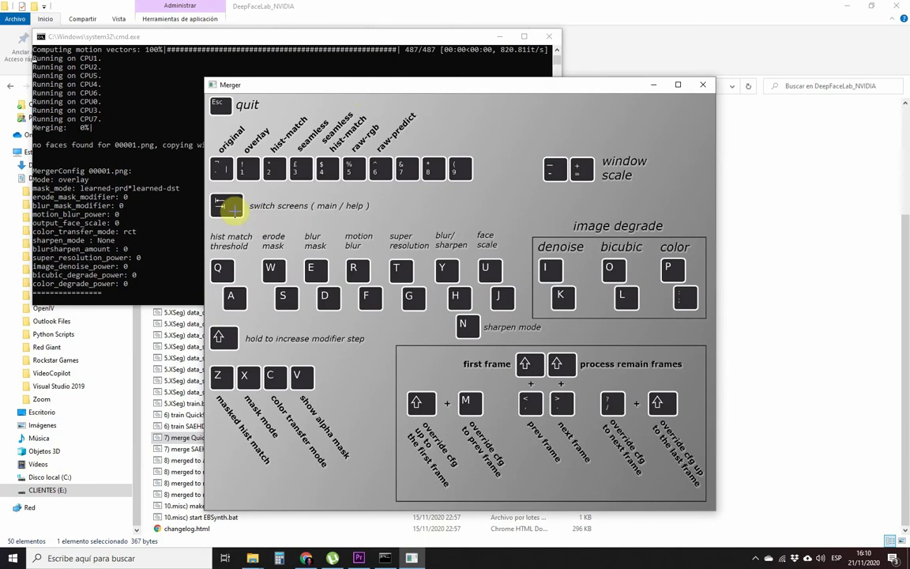
key(Tab)
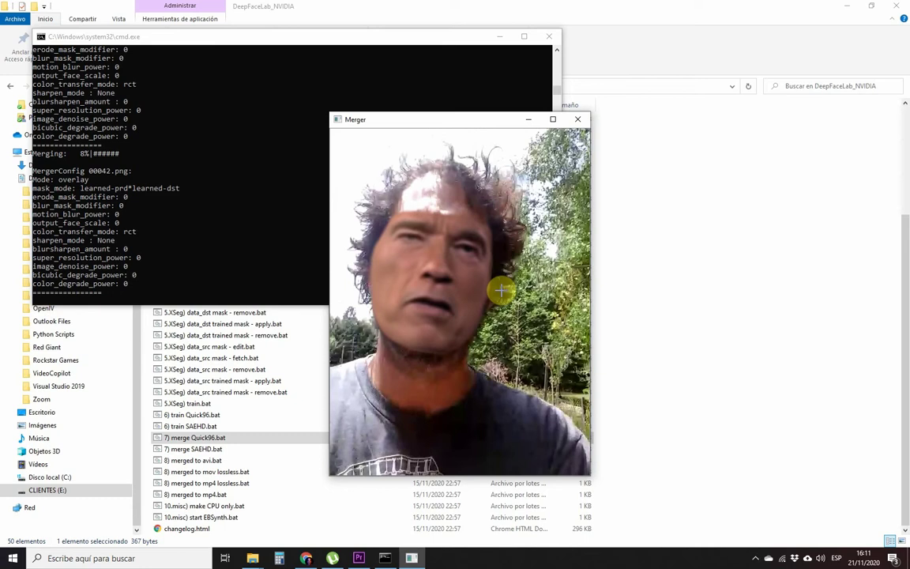
- Check the merger's help for the erode mask control and set the erode mask modifier of frame 00042.png to 20
key(Tab)
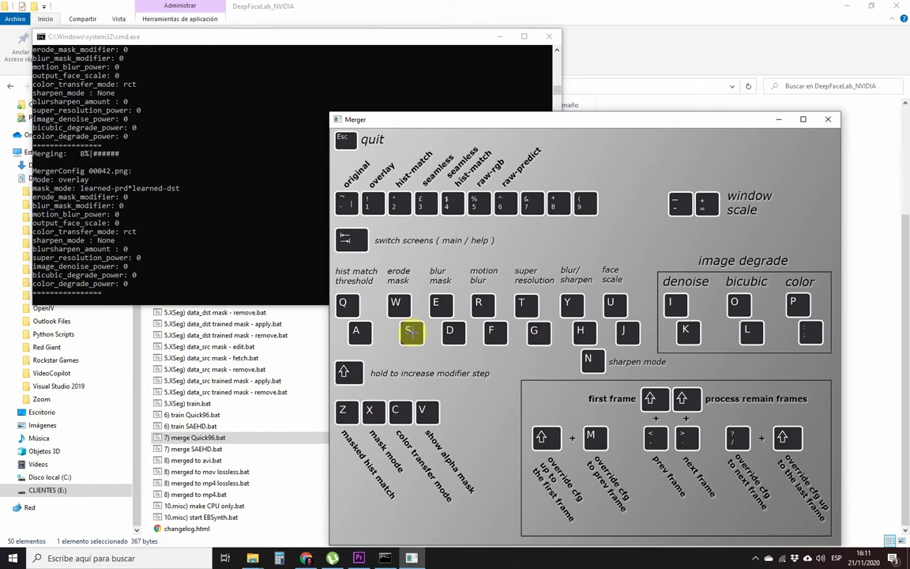
key(Tab)
key(w)
key(w)
key(w)
key(w)
key(w)
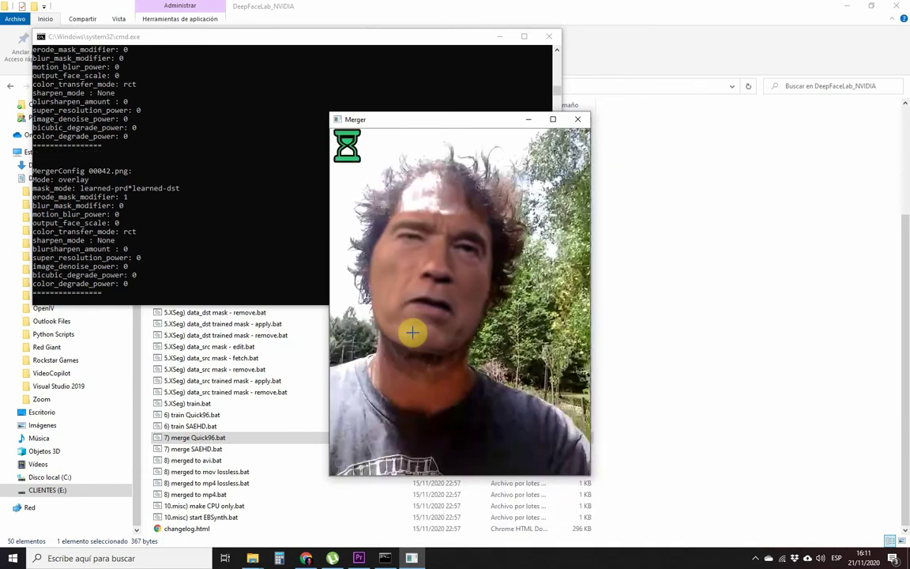
key(w)
key(w)
key(w)
key(w)
key(w)
key(w)
key(w)
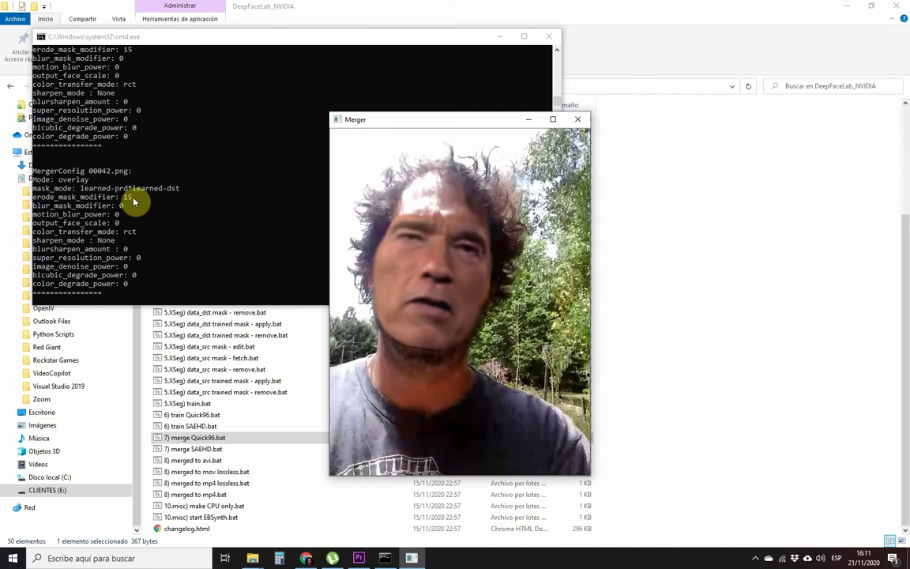
key(shift+w)
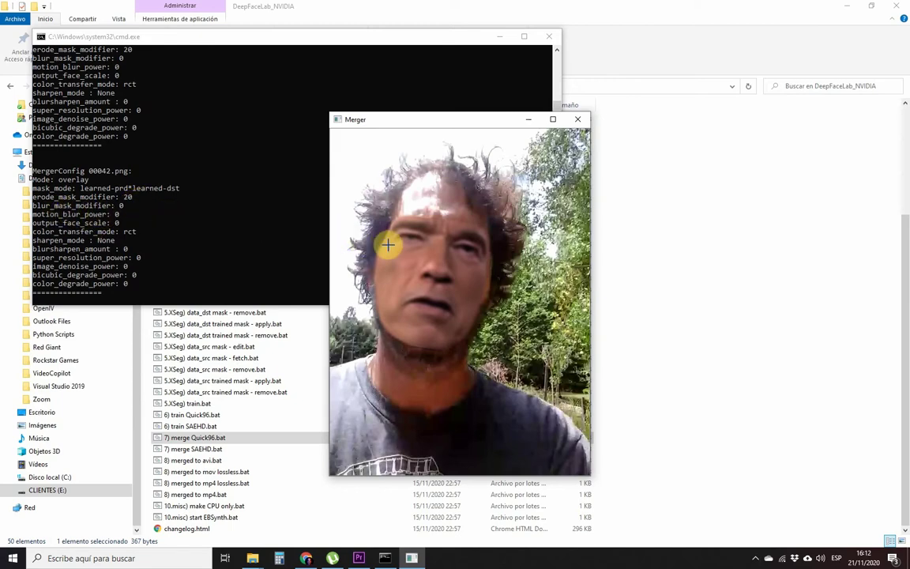
- Check the merger's help for the blur mask control and set the blur mask modifier of frame 00042.png to 100
key(Tab)
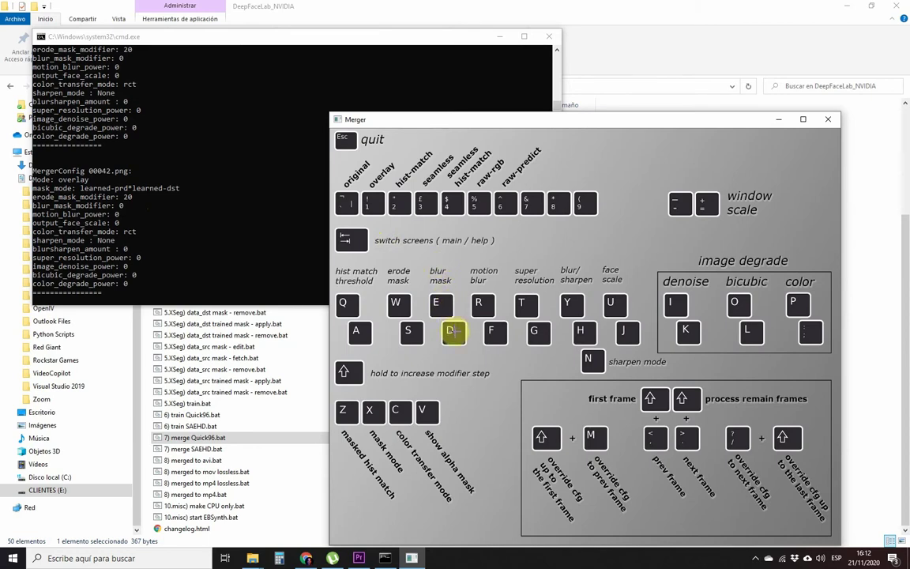
key(Tab)
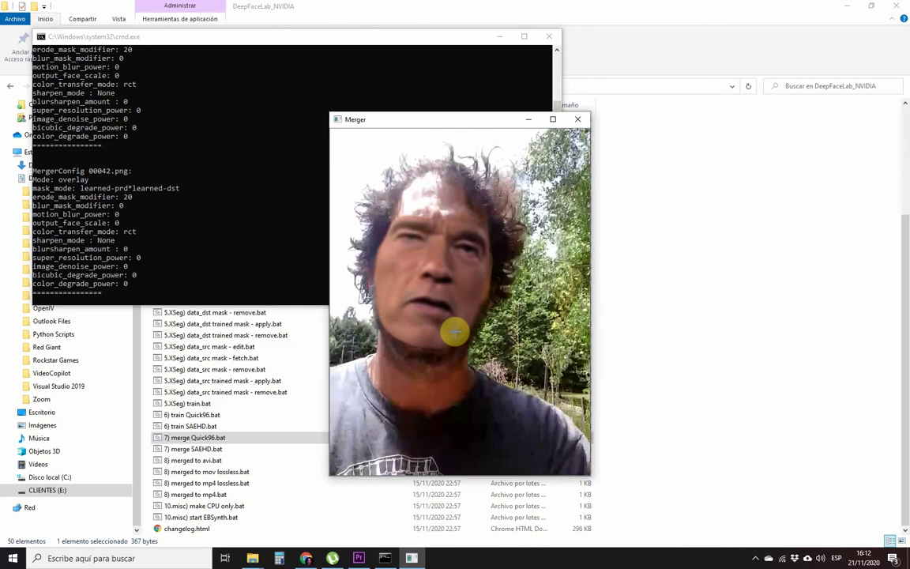
key(w)
key(w)
key(w)
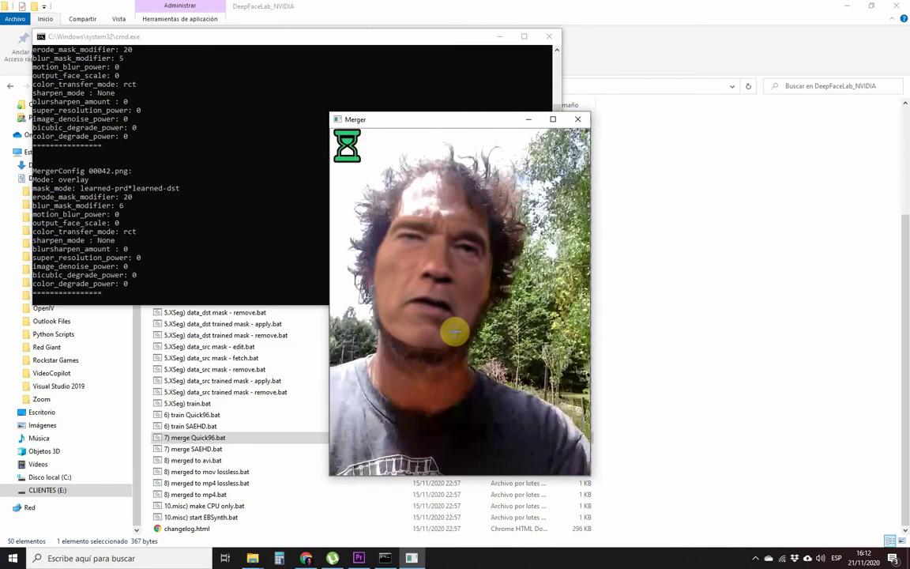
key(e)
key(e)
key(e)
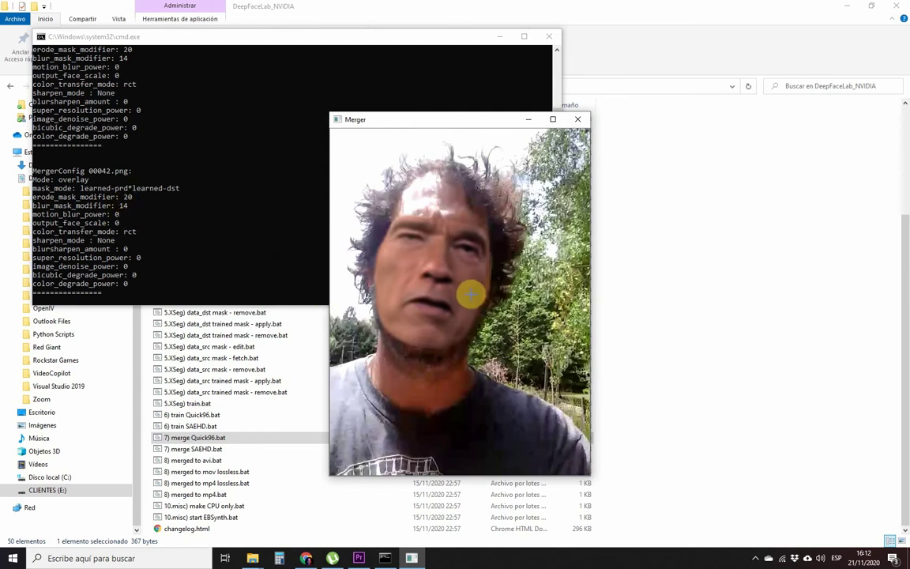
key(e)
key(e)
key(e)
key(e)
key(e)
key(e)
key(e)
key(e)
key(e)
key(e)
key(e)
key(e)
key(e)
key(e)
key(e)
key(e)
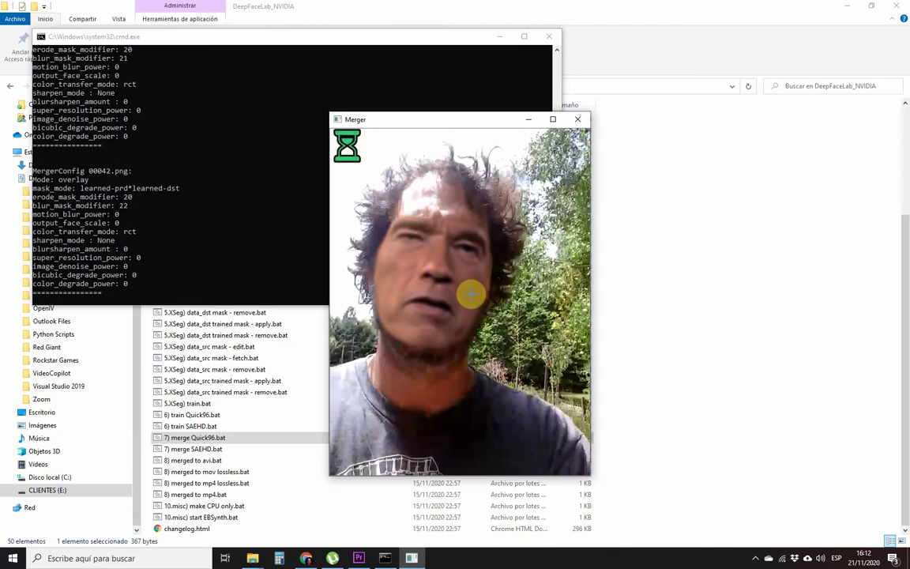
key(e)
key(e)
key(e)
key(e)
key(e)
key(e)
key(e)
key(e)
key(e)
key(e)
key(e)
key(e)
key(e)
key(e)
key(e)
key(e)
key(e)
key(e)
key(e)
key(e)
key(e)
key(e)
key(e)
key(e)
key(e)
key(e)
key(e)
key(e)
key(e)
key(e)
key(e)
key(e)
key(e)
key(e)
key(e)
key(e)
key(e)
key(e)
key(e)
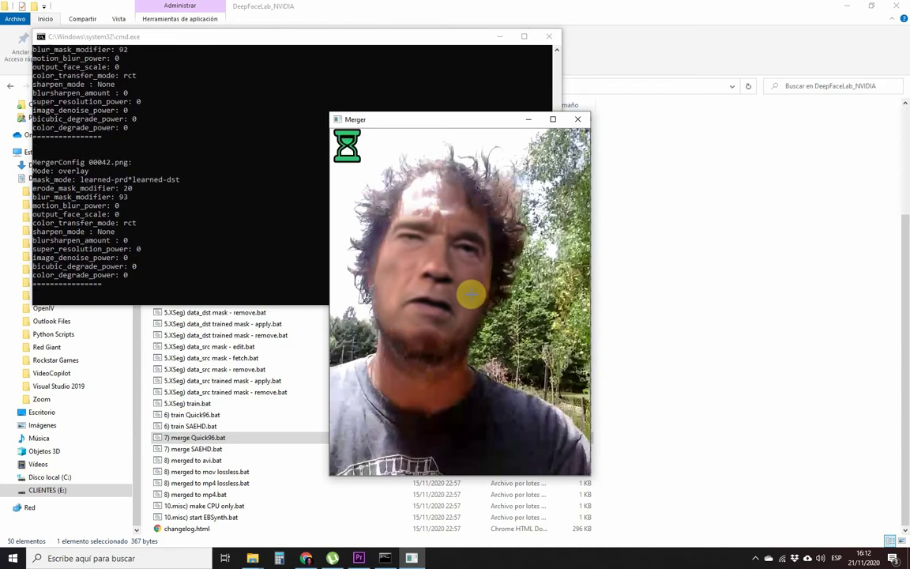
key(e)
key(e)
key(e)
key(e)
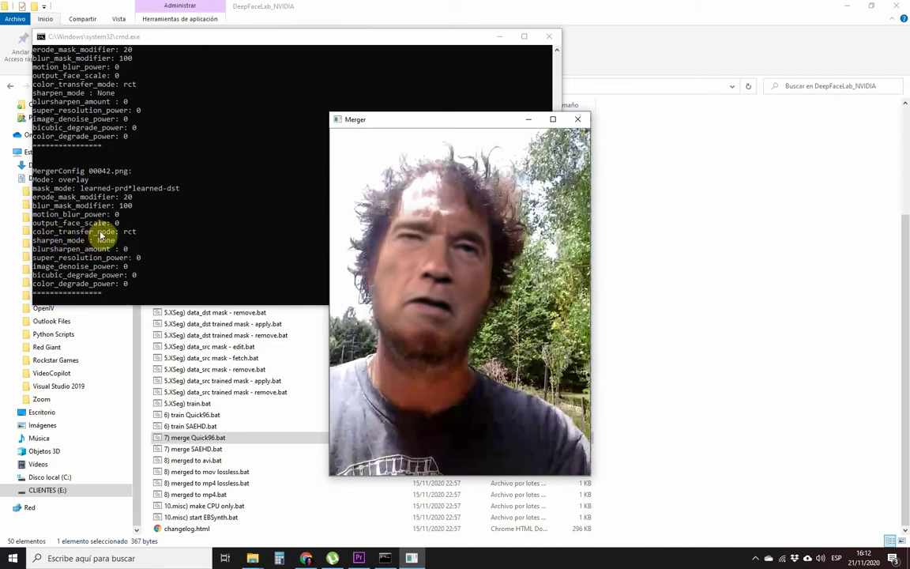
- Check the merger's help for the color transfer control and set frame 00042.png's color transfer mode to mix-m
key(Tab)
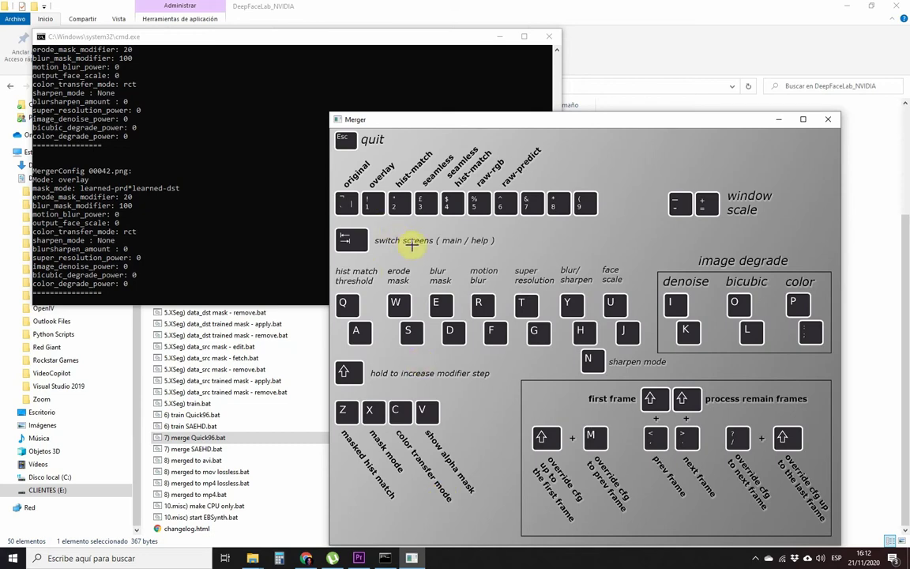
key(Tab)
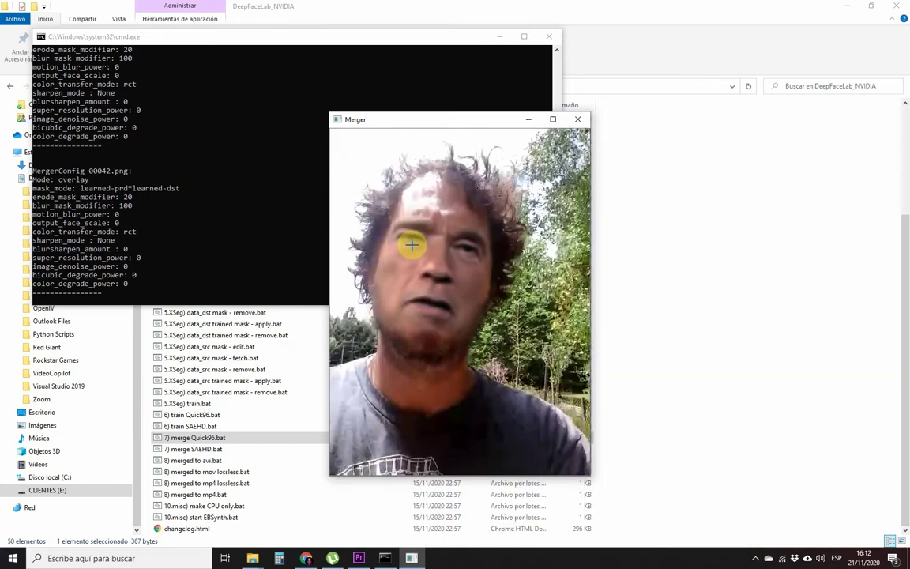
key(c)
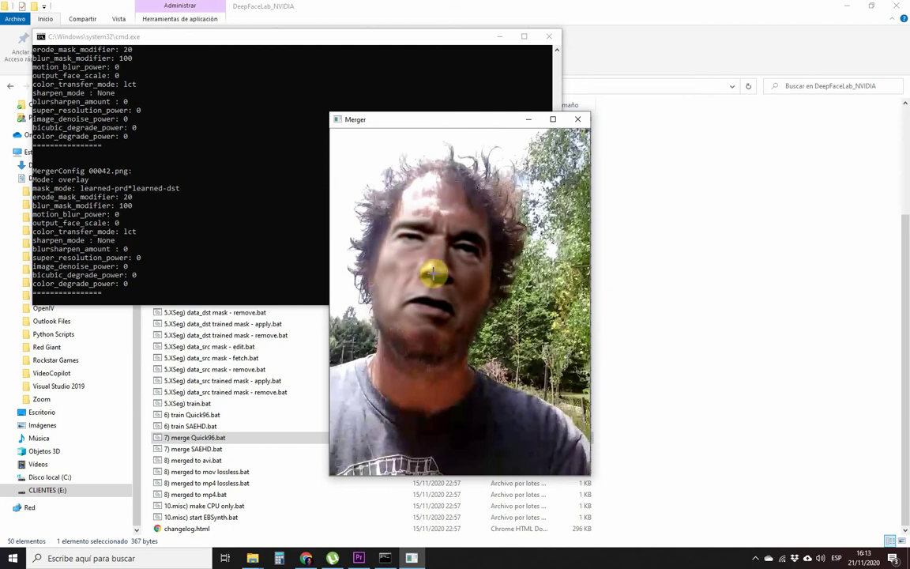
key(c)
key(c)
key(c)
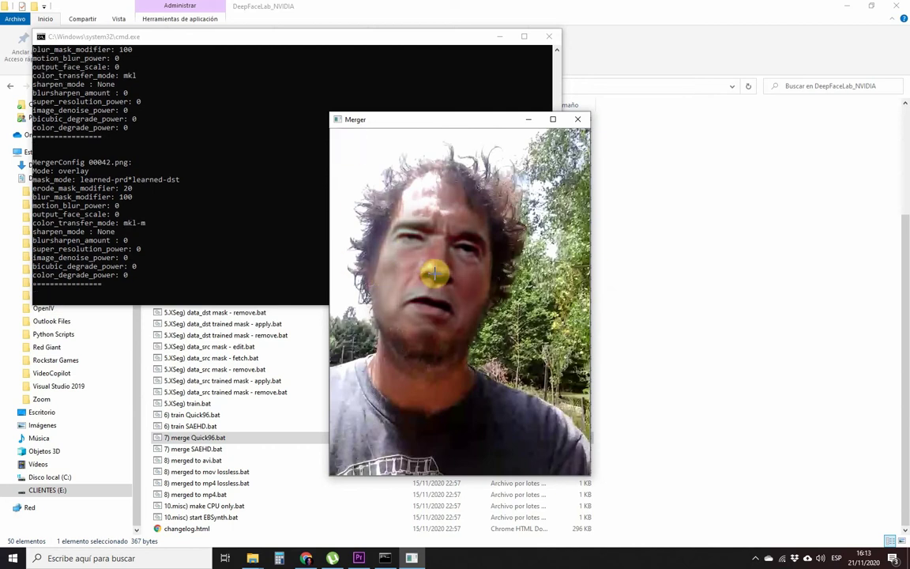
key(c)
key(c)
key(c)
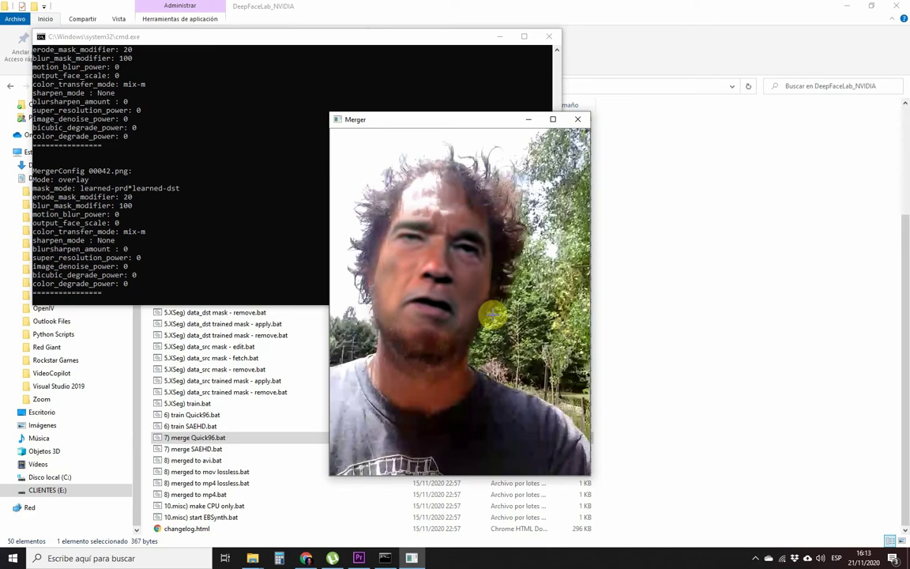
- Check the merger's help for the super resolution control and raise the super resolution power of frame 00042.png
key(Tab)
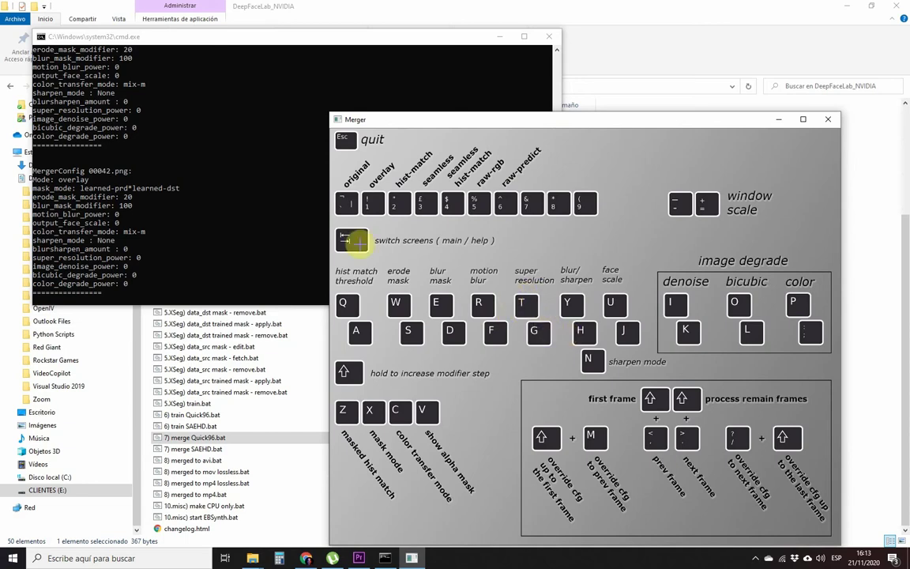
key(Tab)
key(t)
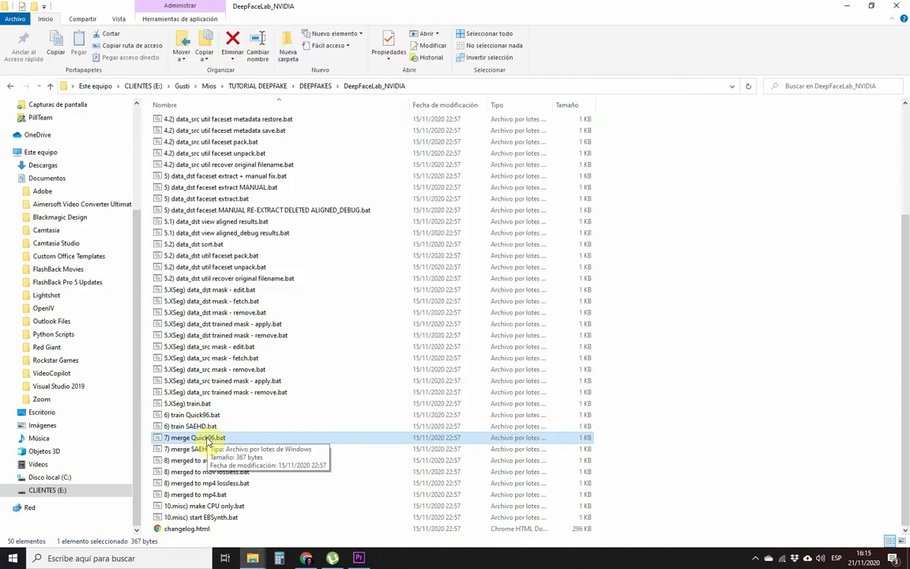
- Run 7) merge Quick96 again with the schwarzenegger grande model on GPU 0, declining the interactive merger
double_click(210, 437)
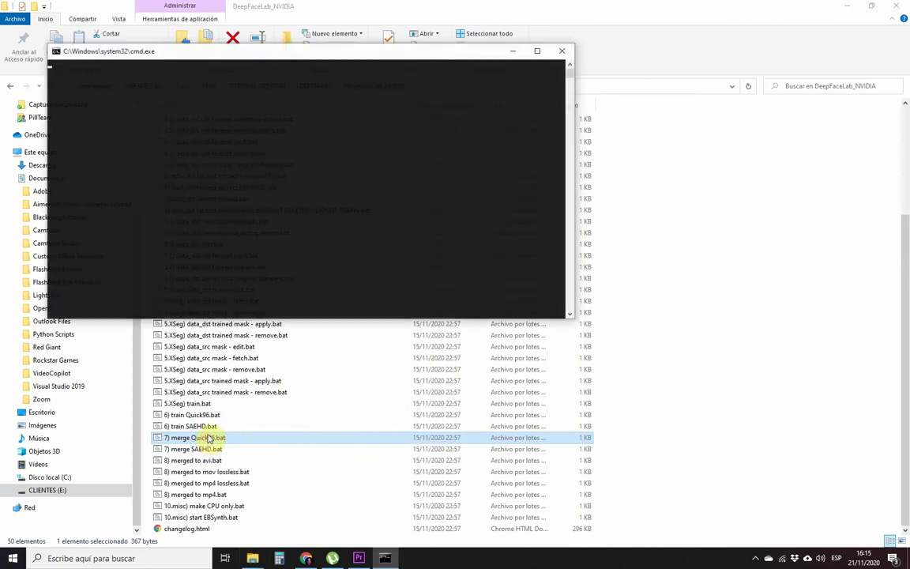
key(Return)
key(Return)
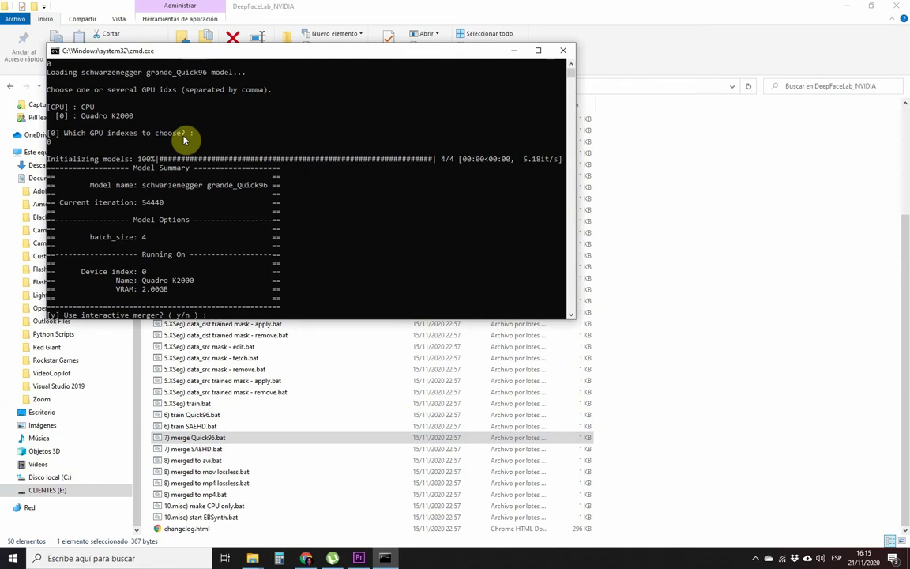
text(n)
key(Return)
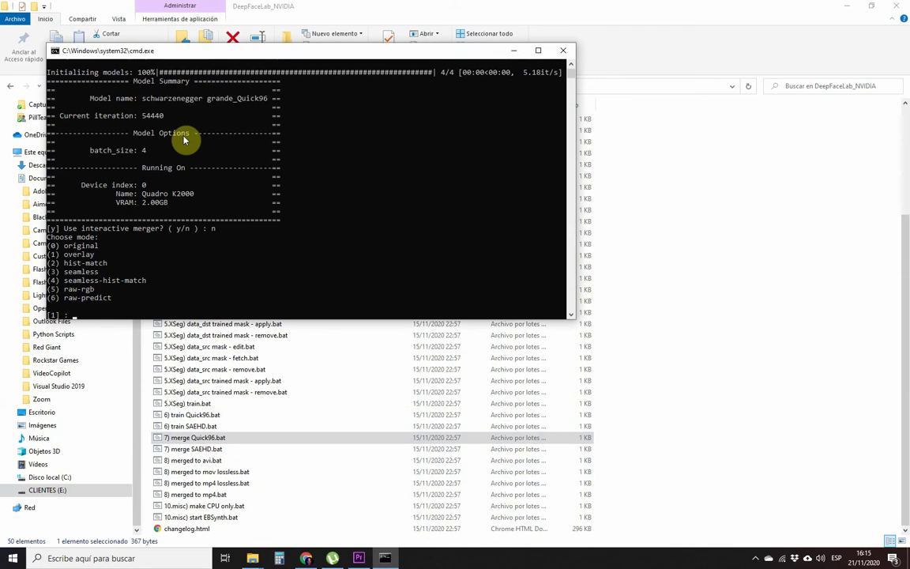
- Keep the default overlay mode and dst mask mode, and set the erode mask modifier to 20 and the blur mask modifier to 100
key(Return)
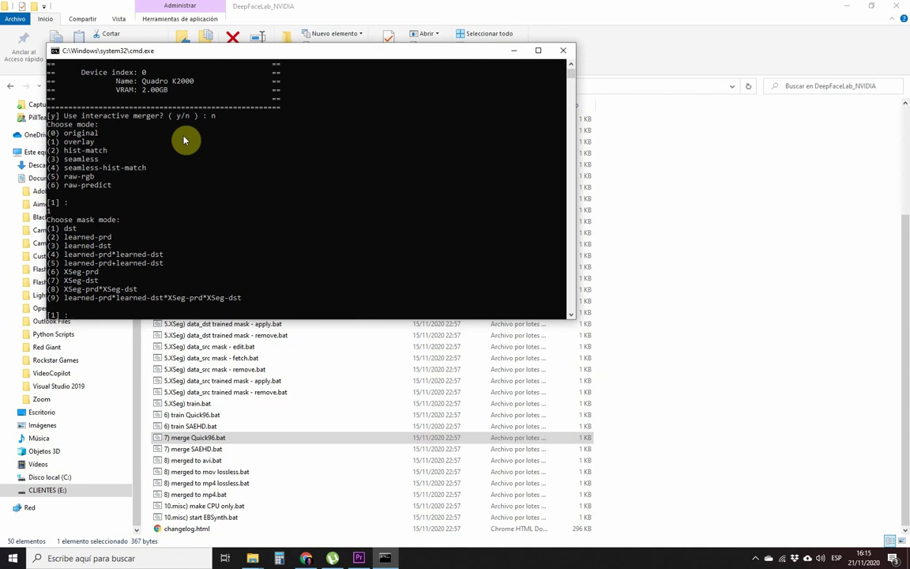
key(Return)
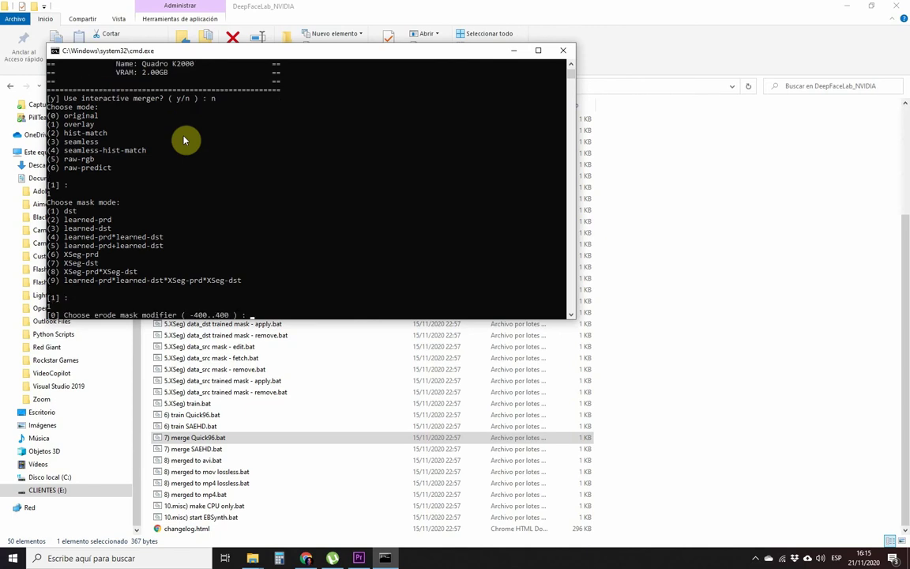
text(20)
key(Return)
text(100)
key(Return)
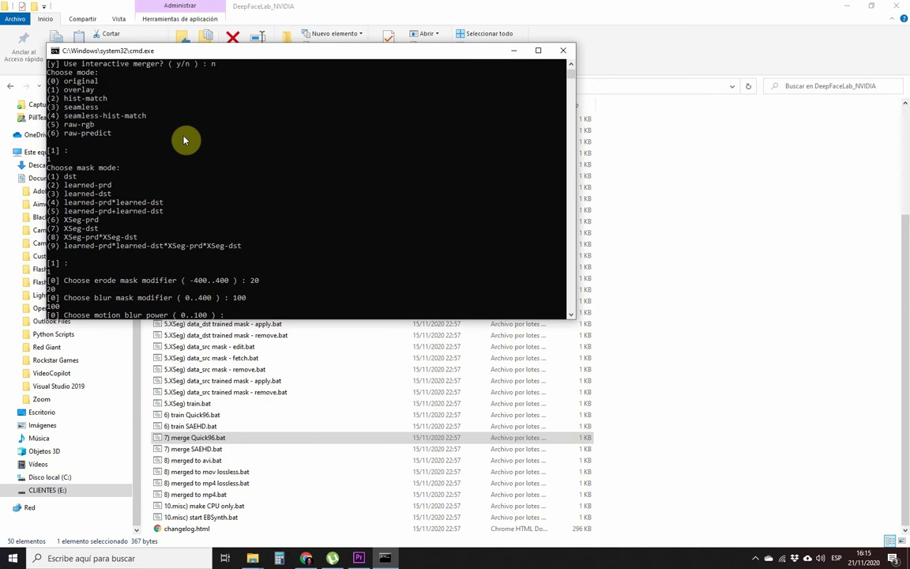
- Keep motion blur power and output face scale at 0, and set the color transfer to the predicted face to mix-m
key(Return)
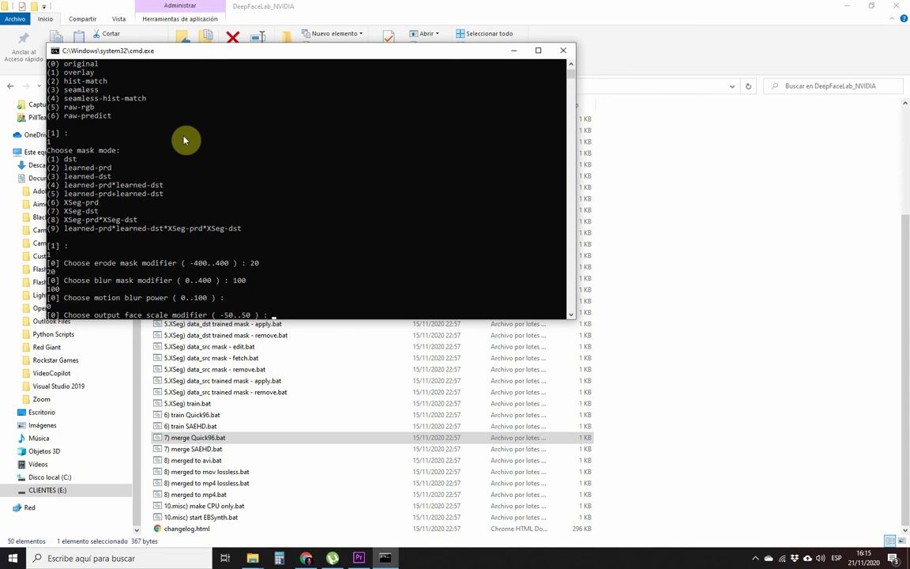
key(Return)
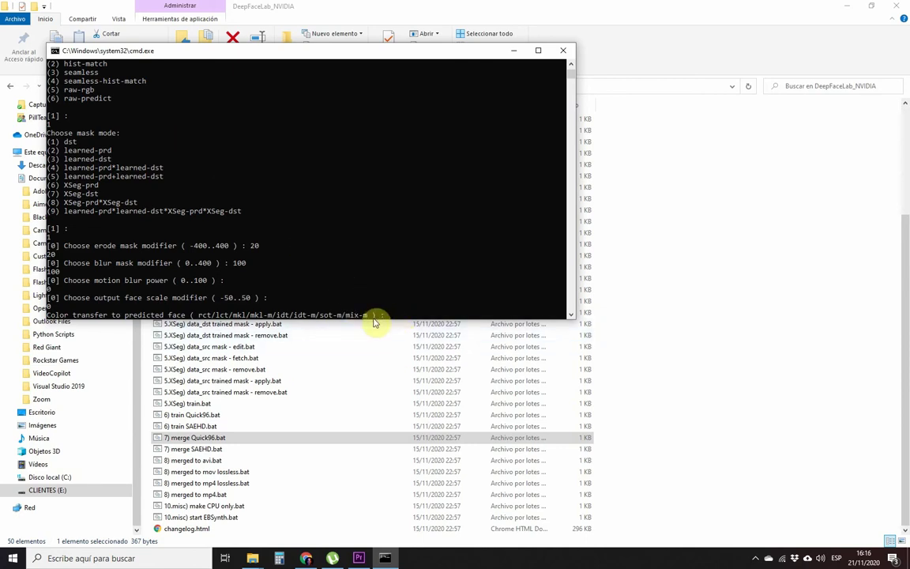
text(mix-m)
key(Return)
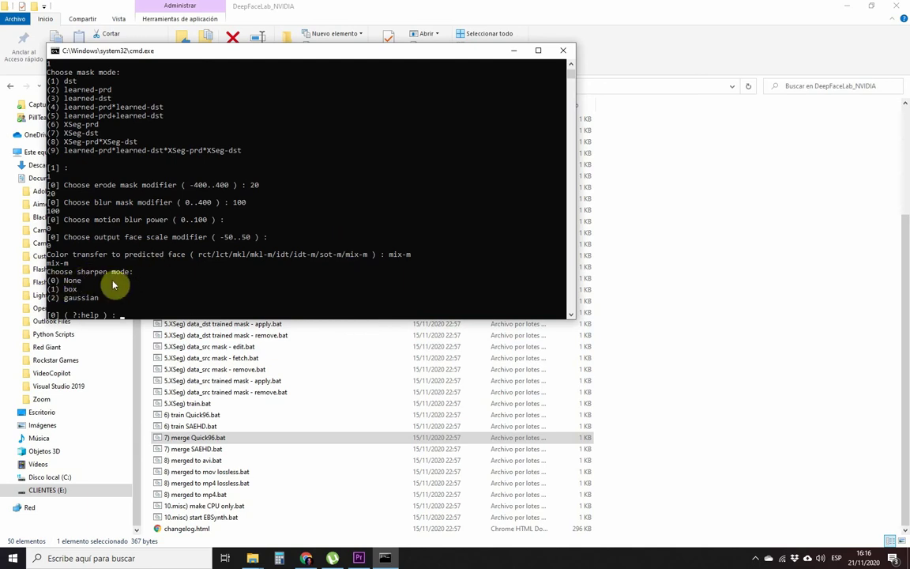
- Keep the sharpen mode at None and set the super resolution power to 100
key(Return)
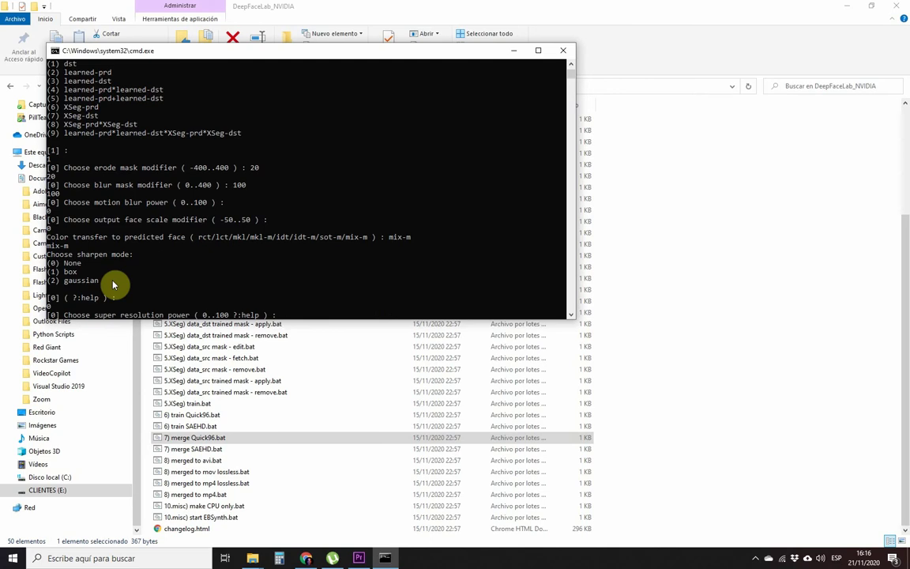
text(100)
key(Return)
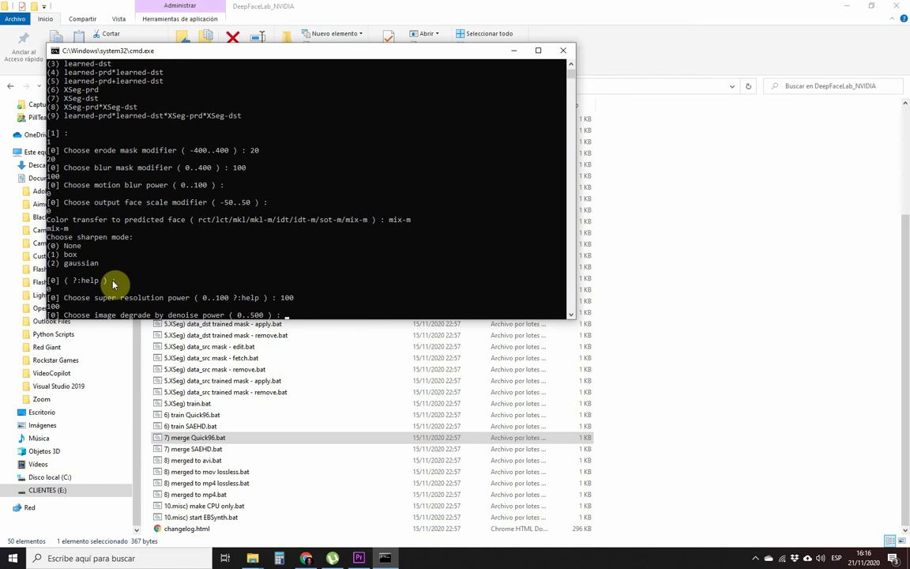
- Keep the denoise, bicubic rescale and color degrade powers at 0 and start the merge with the default 8 workers
key(Return)
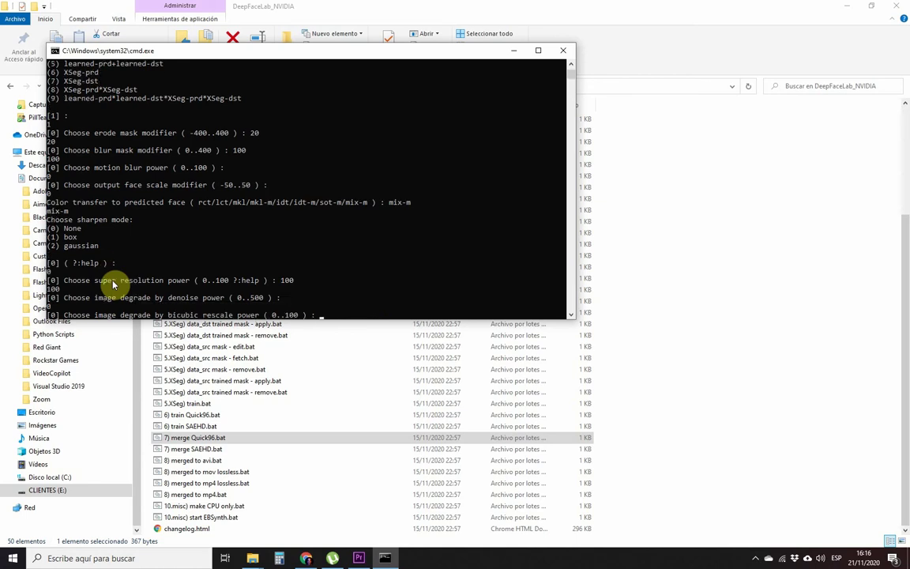
key(Return)
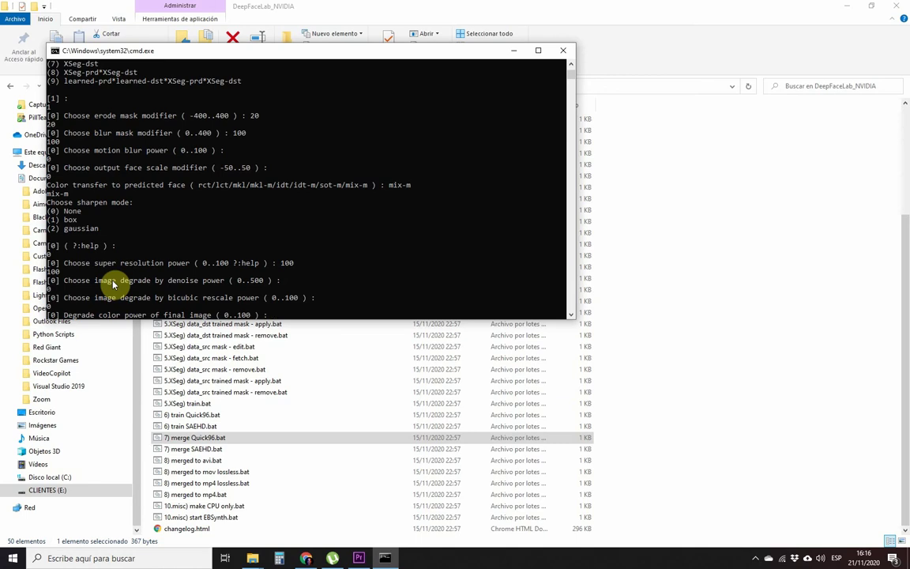
key(Return)
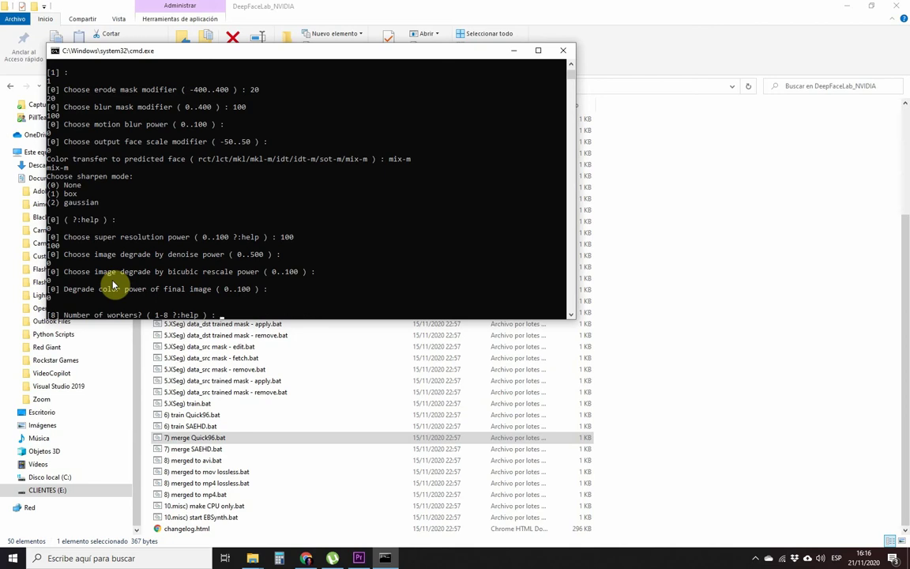
key(Return)
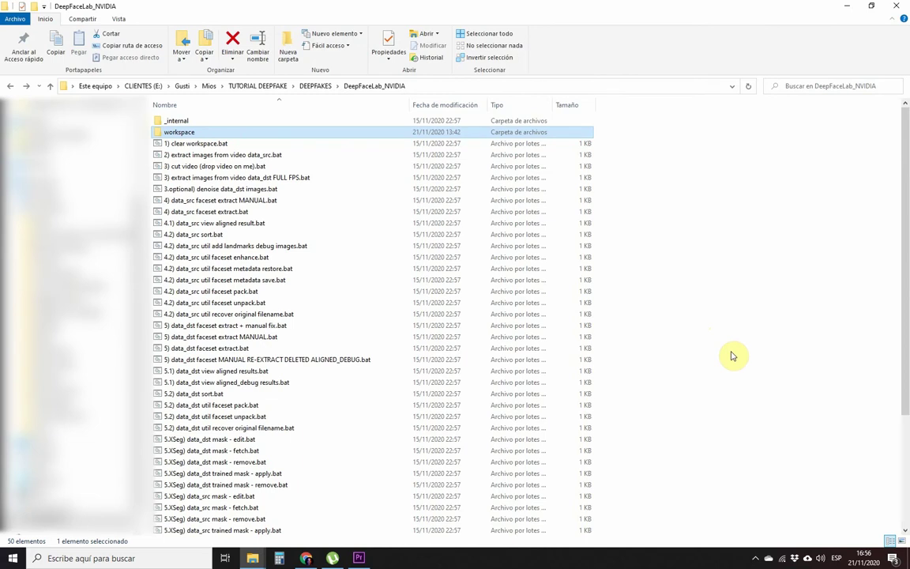
- Examine the merged frames in the merged folder inside the workspace's data_dst folder
double_click(170, 132)
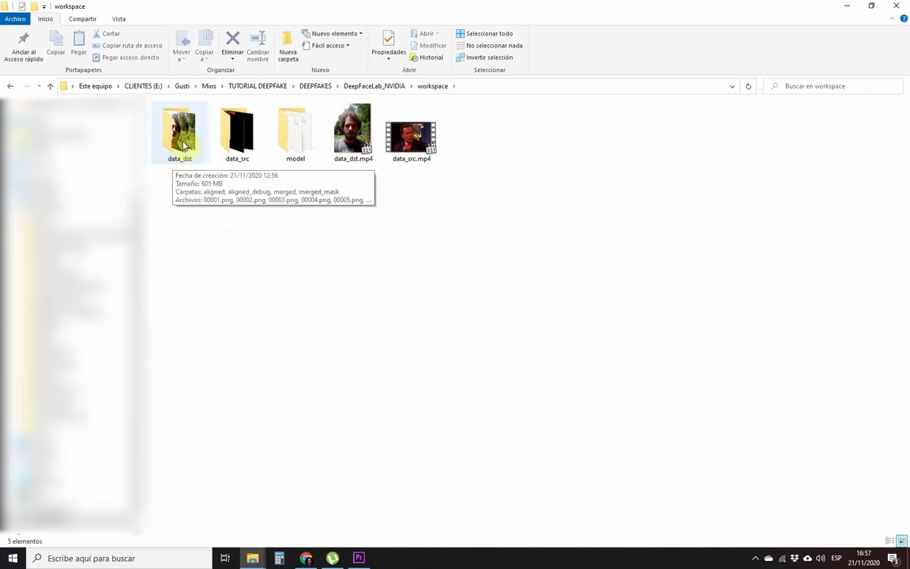
double_click(182, 142)
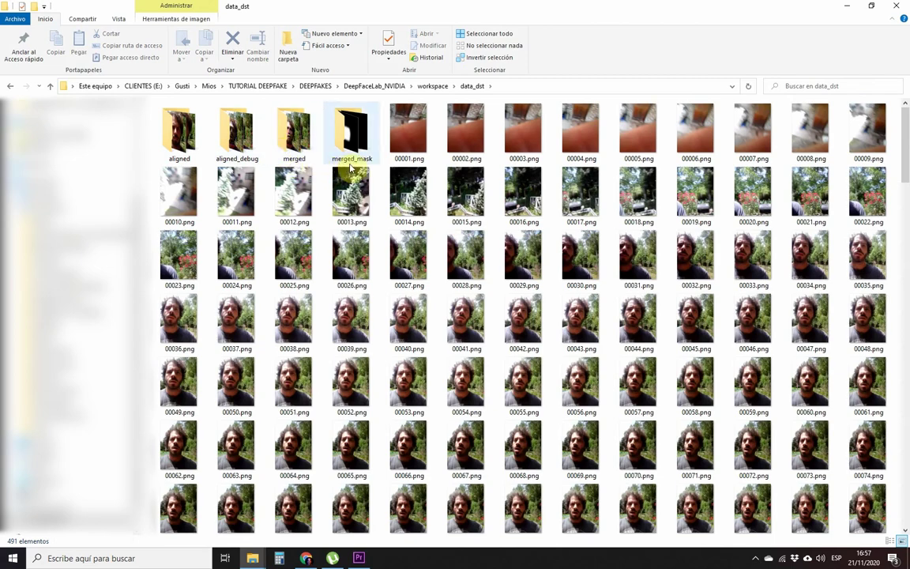
double_click(294, 134)
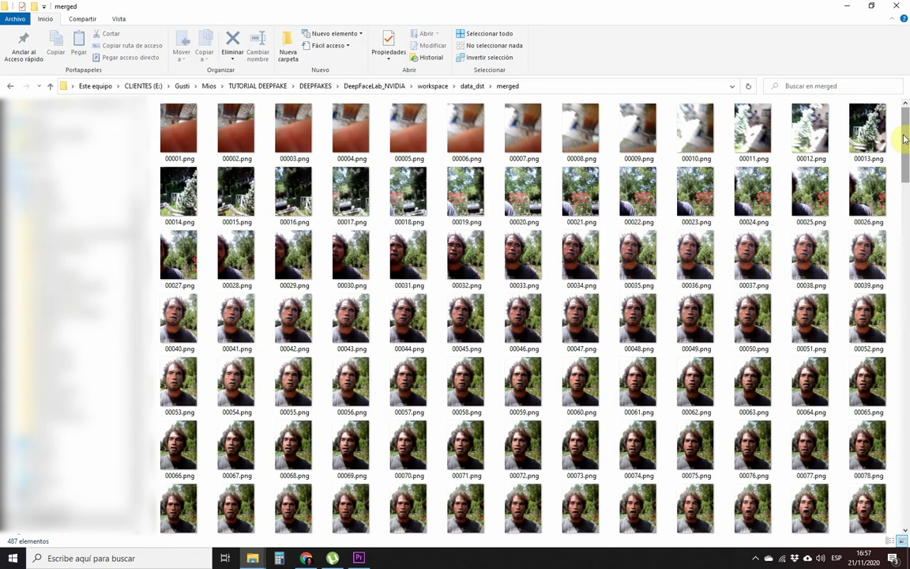
mouse_move(905, 139)
mouse_down()
mouse_move(906, 150)
mouse_move(909, 134)
mouse_up()
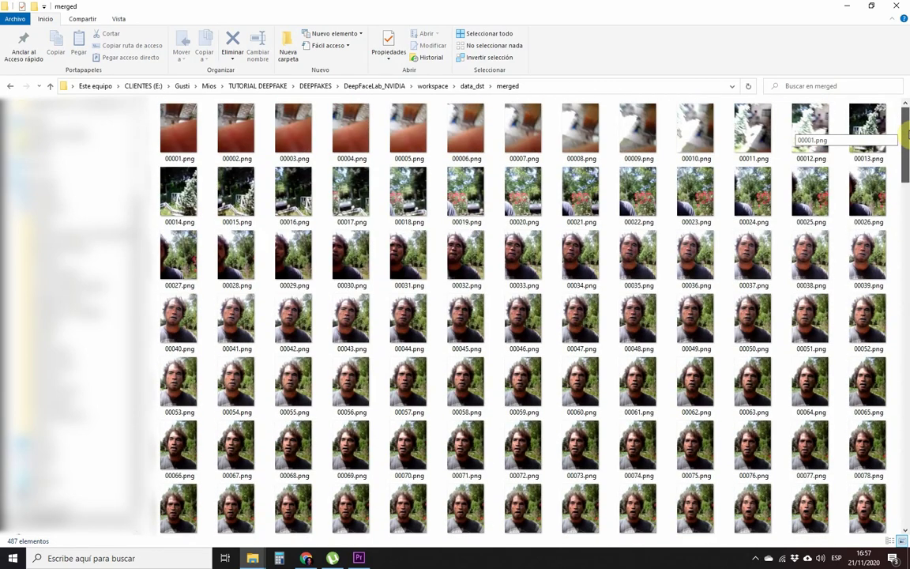
- Examine the mask images in data_dst's merged_mask folder and return to the merged folder
click(465, 86)
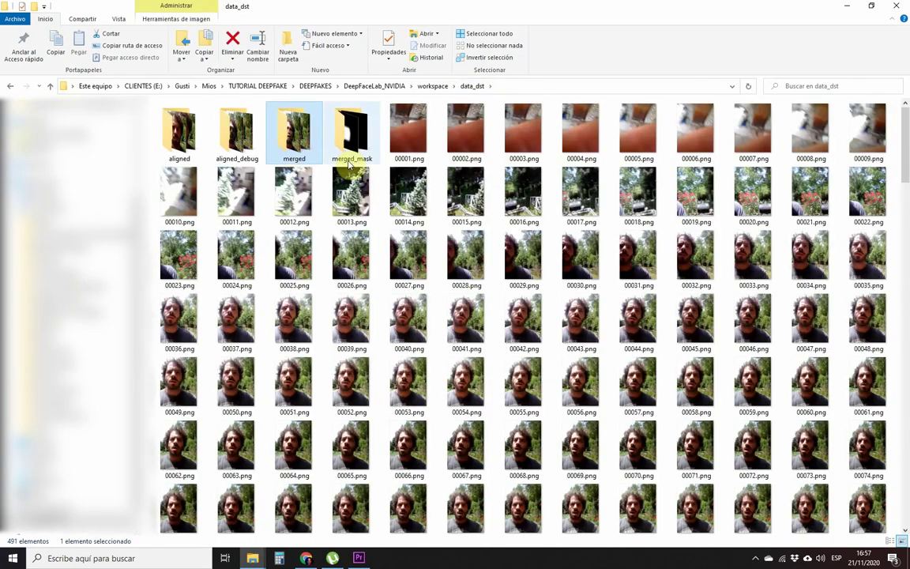
double_click(350, 160)
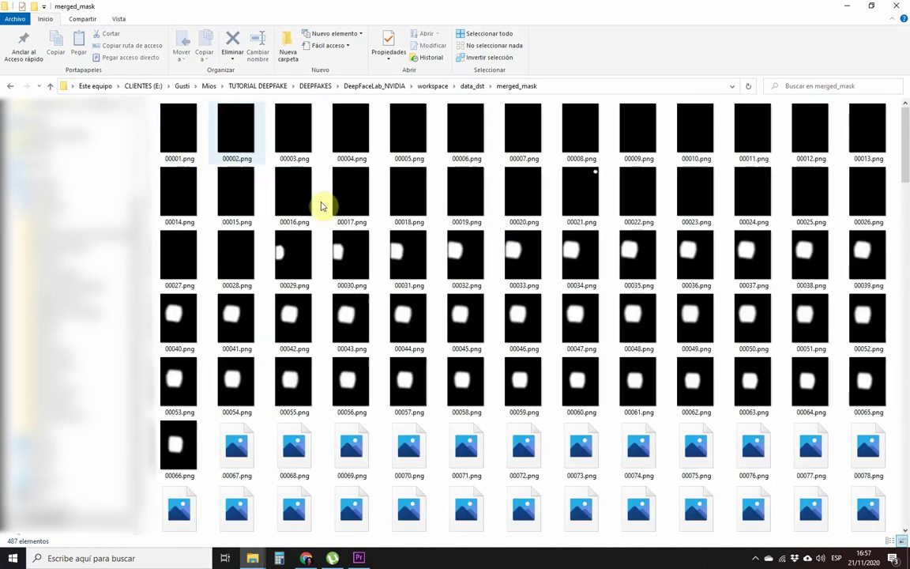
drag(905, 136, 508, 103)
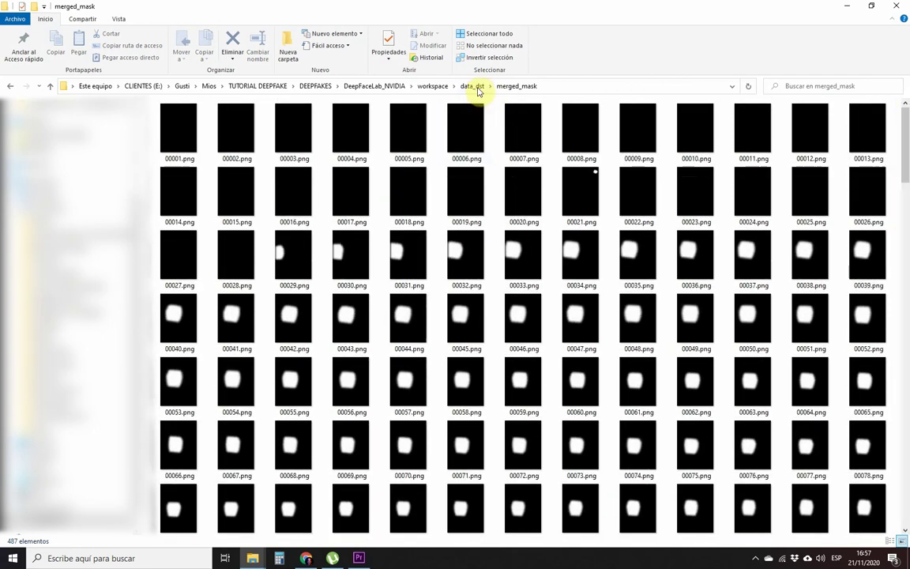
click(472, 85)
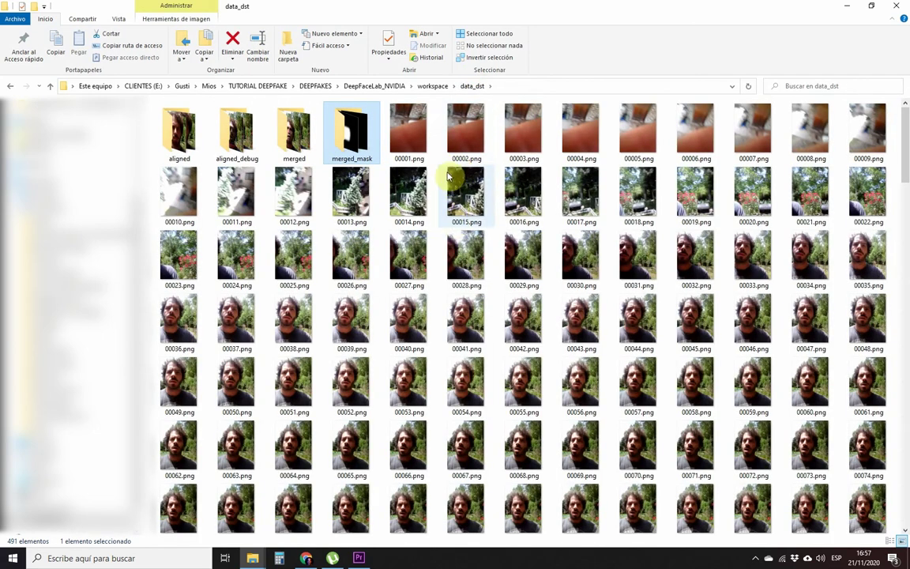
double_click(297, 141)
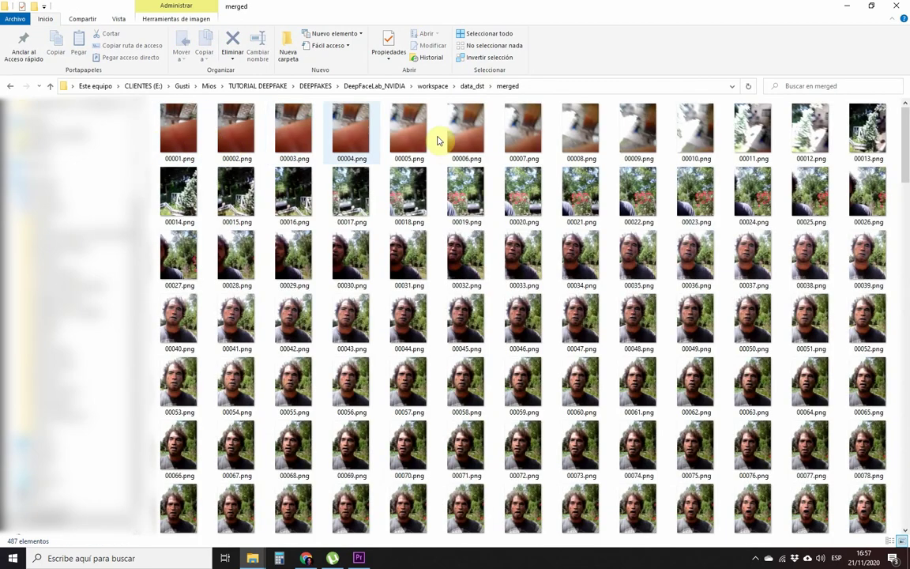
- Run 8) merged to mp4 from the DeepFaceLab_NVIDIA folder with the default bitrate of 16 MB/s, and close the finished console
click(443, 89)
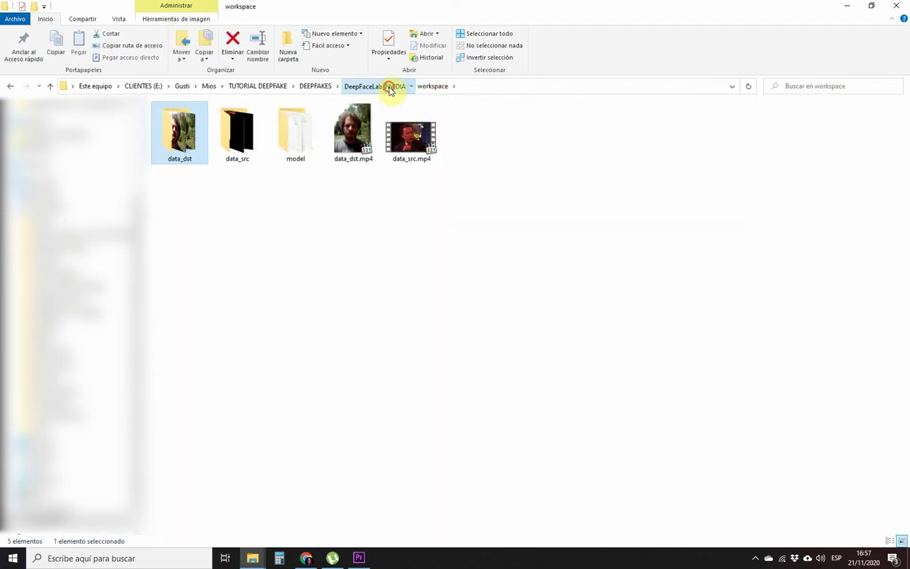
click(385, 89)
scroll(220, 464, down, 5)
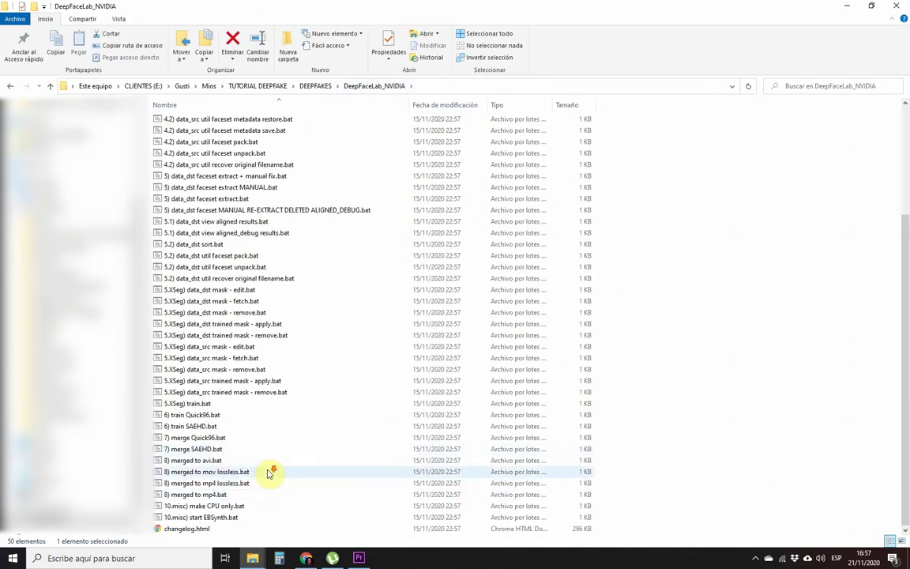
double_click(214, 496)
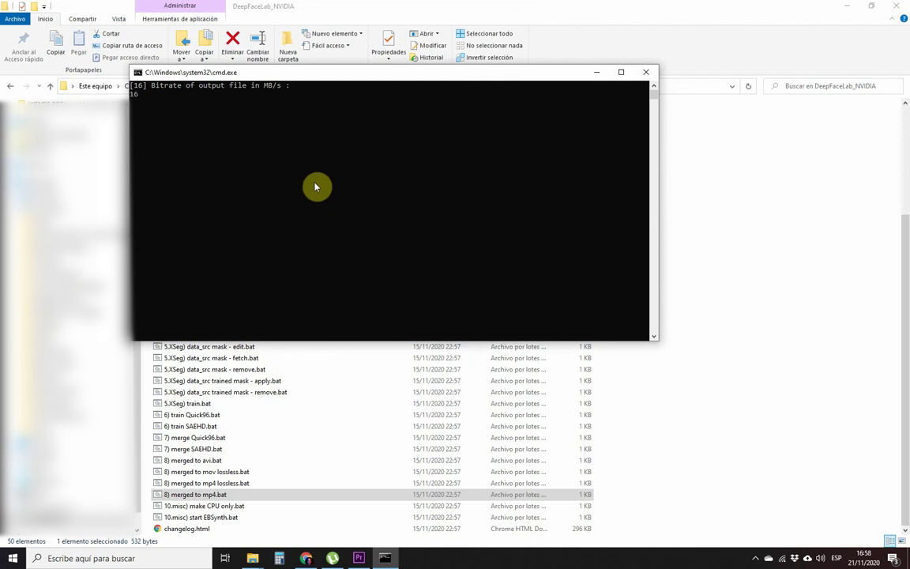
key(Return)
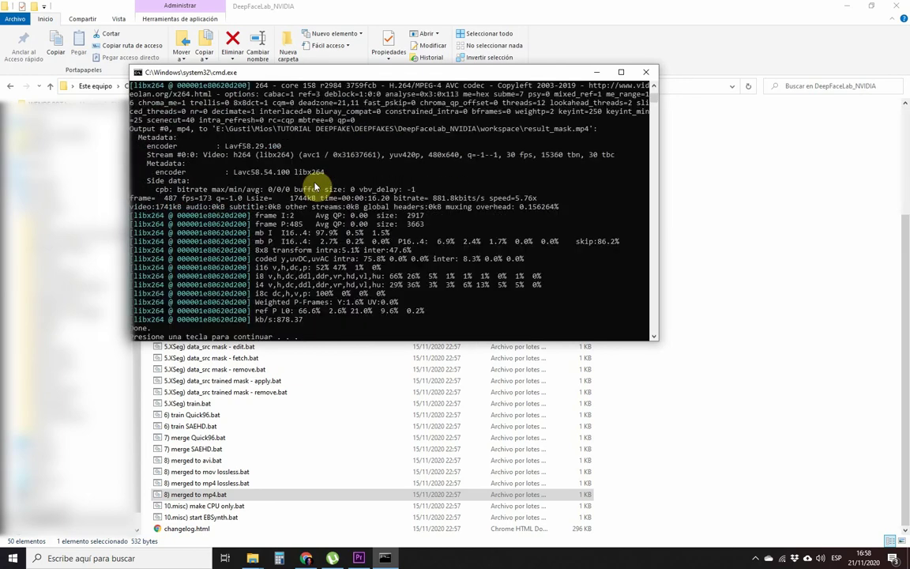
key(Return)
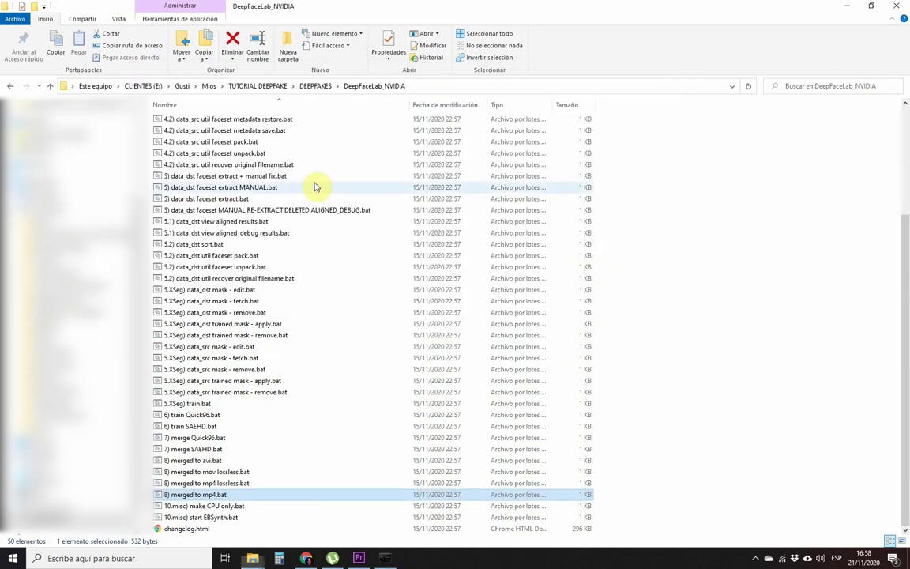
- Play result.mp4 from the workspace folder to review the finished deepfake
scroll(315, 187, up, 5)
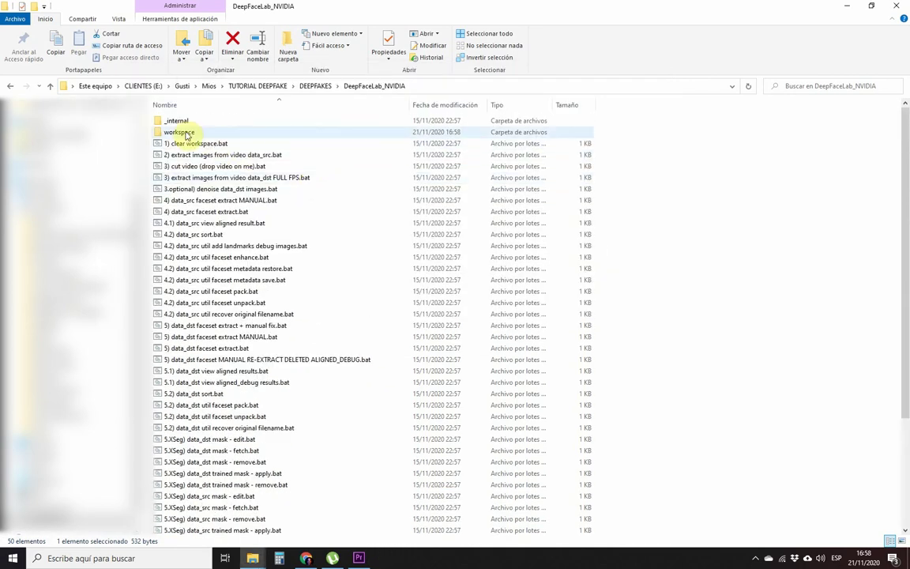
double_click(186, 134)
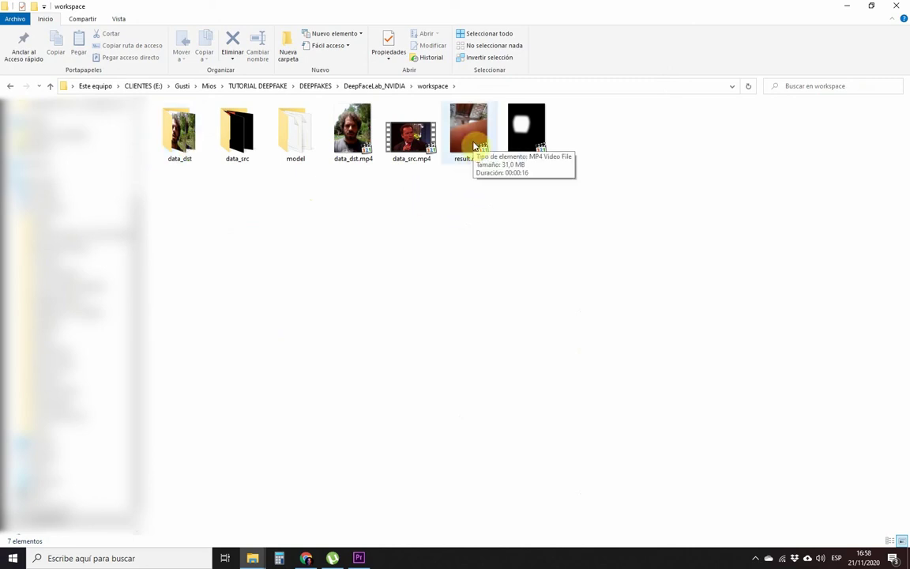
double_click(473, 143)
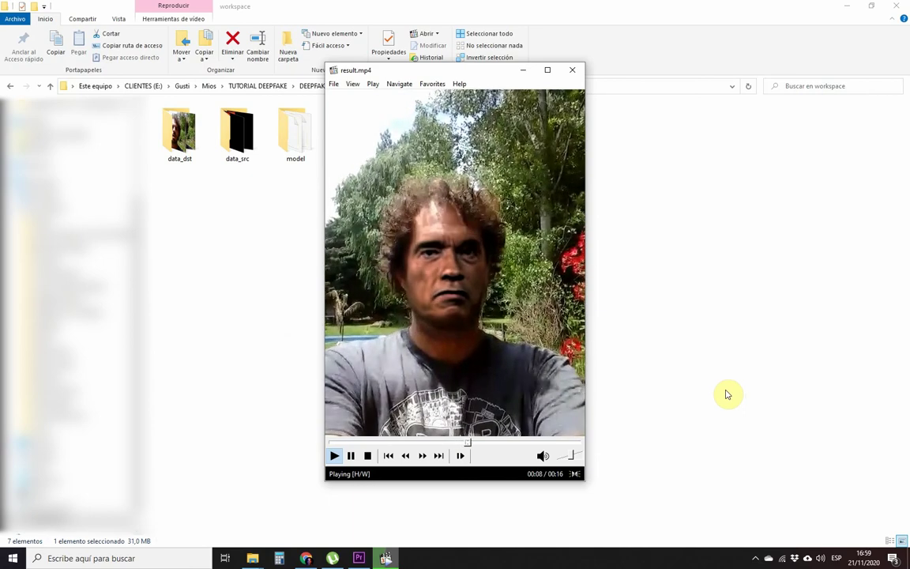